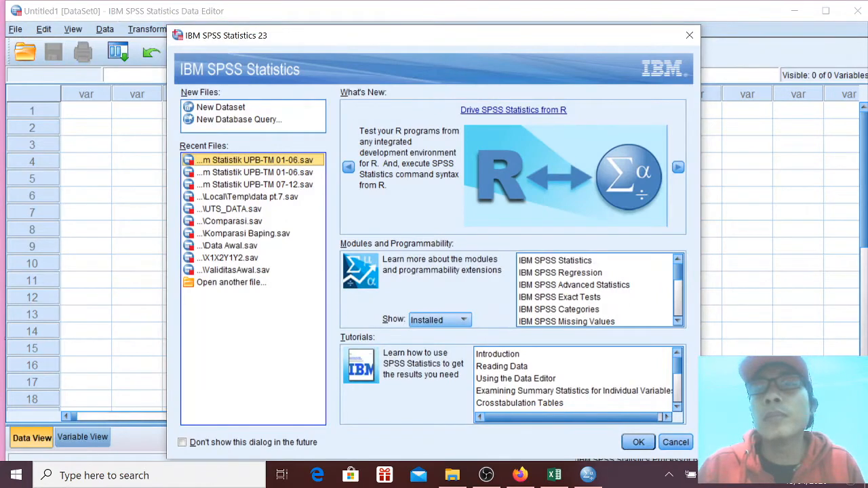
Dismiss the startup dialog and define a first variable named df in the empty dataset.
left_click(689, 35)
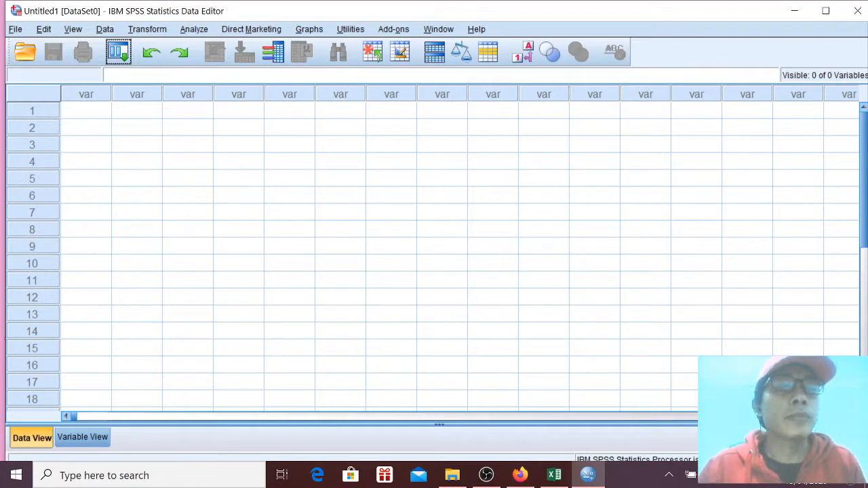
left_click(87, 94)
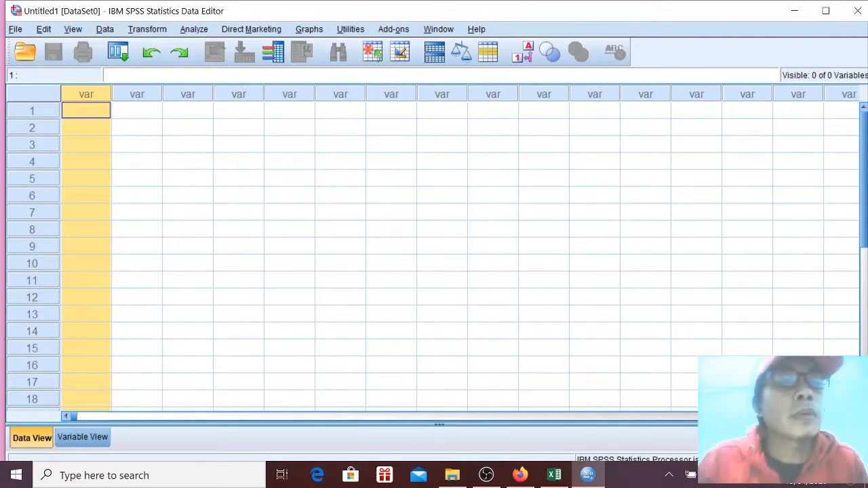
left_click(82, 437)
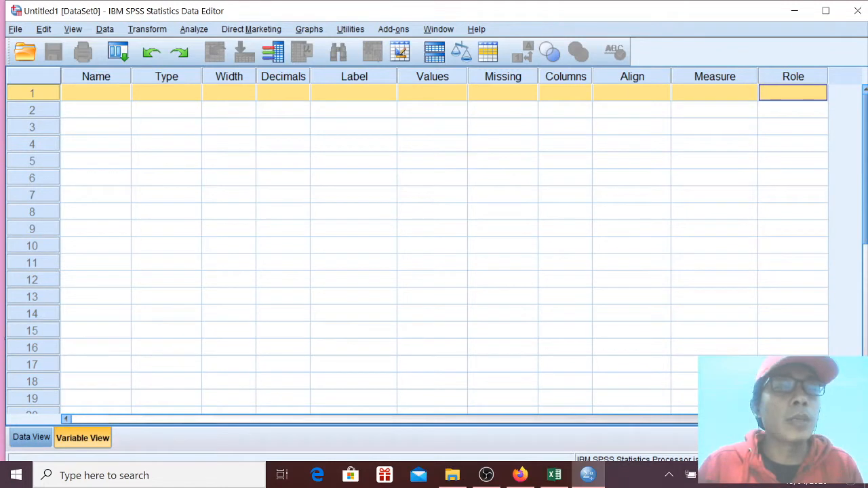
left_click(96, 93)
type("df")
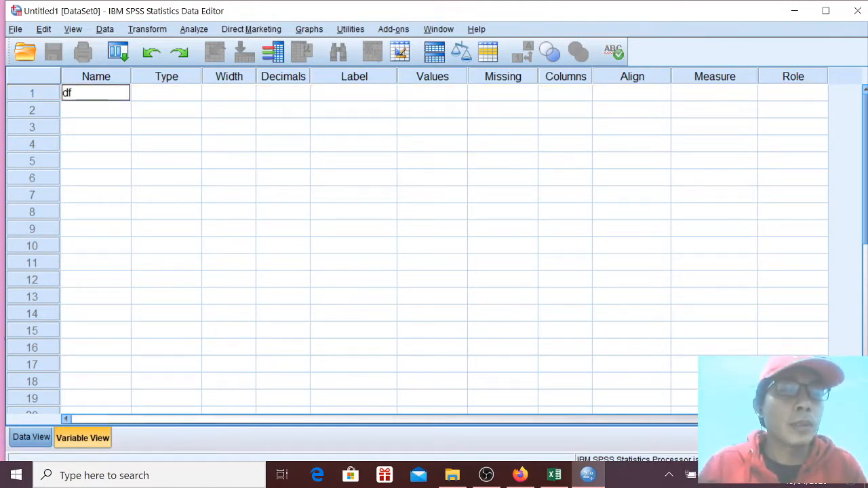
Fill the df column with consecutive whole numbers starting at 1, one per row, through at least 18.
left_click(31, 437)
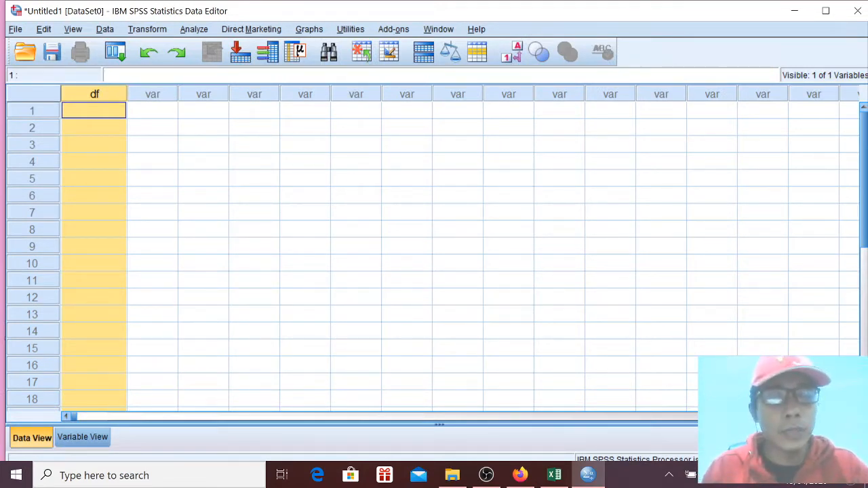
type("1")
key("Return")
type("2")
key("Return")
type("3")
key("Return")
type("4")
key("Return")
key("Up")
key("Up")
key("Up")
key("Up")
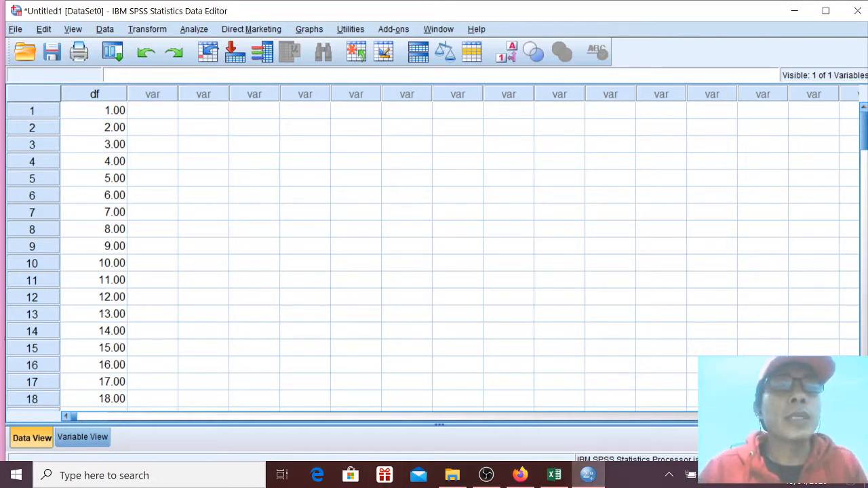
Start a Compute Variable operation with t_OneTiled025 as the target variable.
left_click(147, 29)
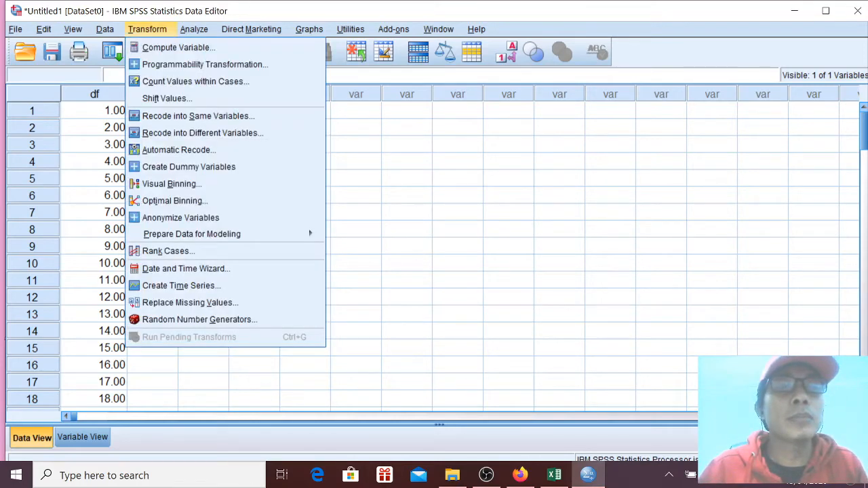
key("Return")
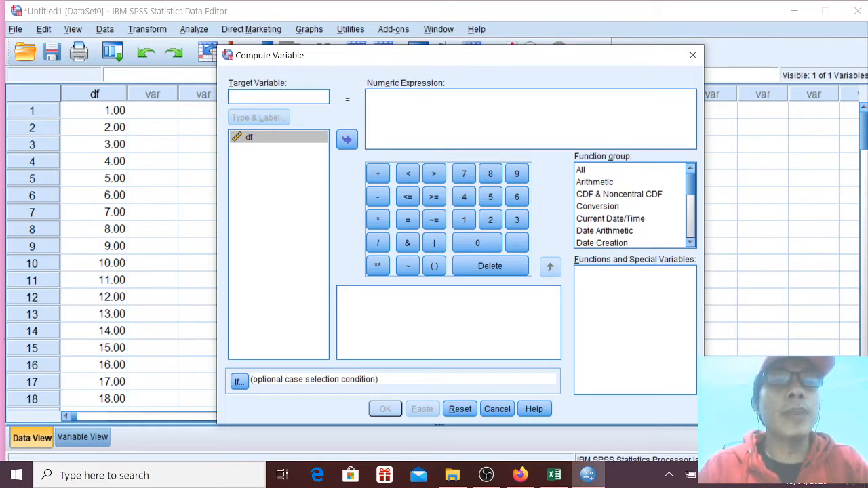
type("t")
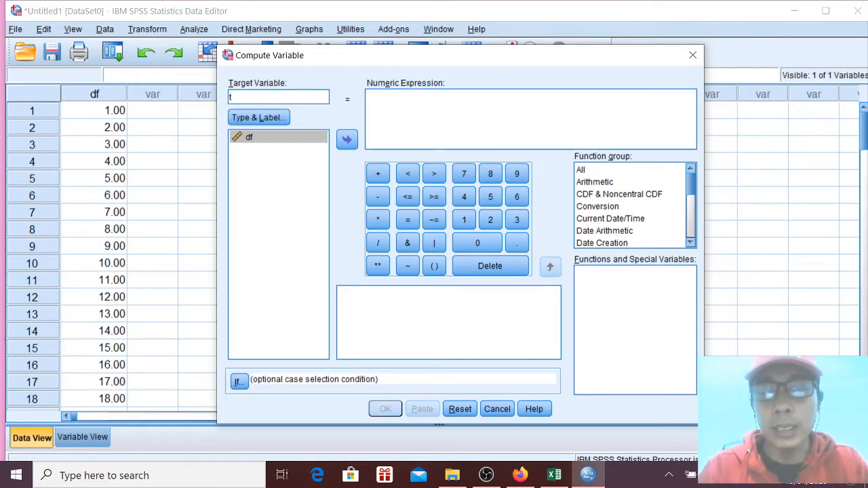
type("_One")
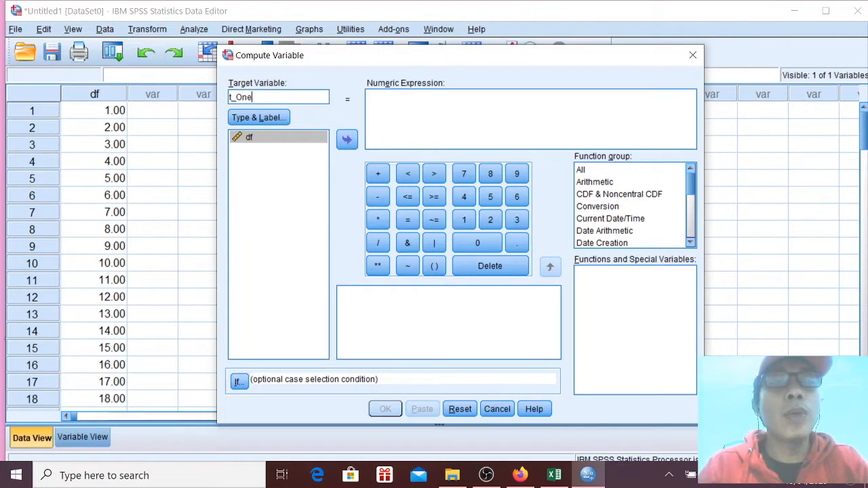
type("Tiled")
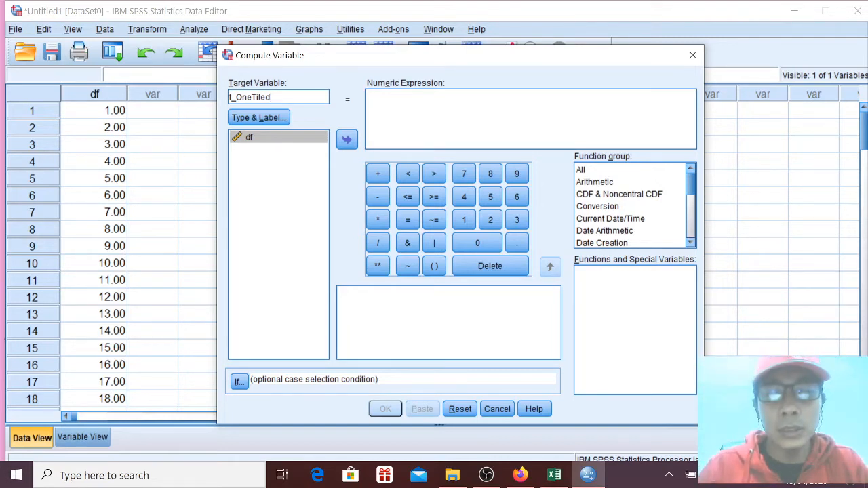
type("02")
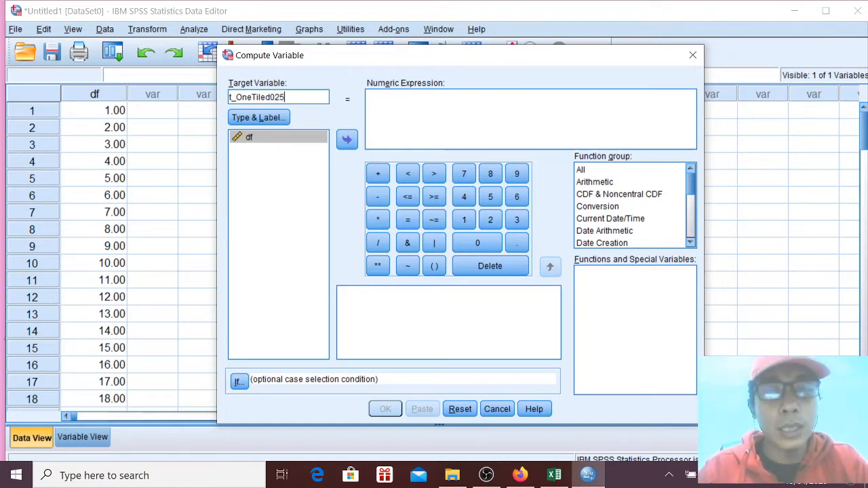
type("5")
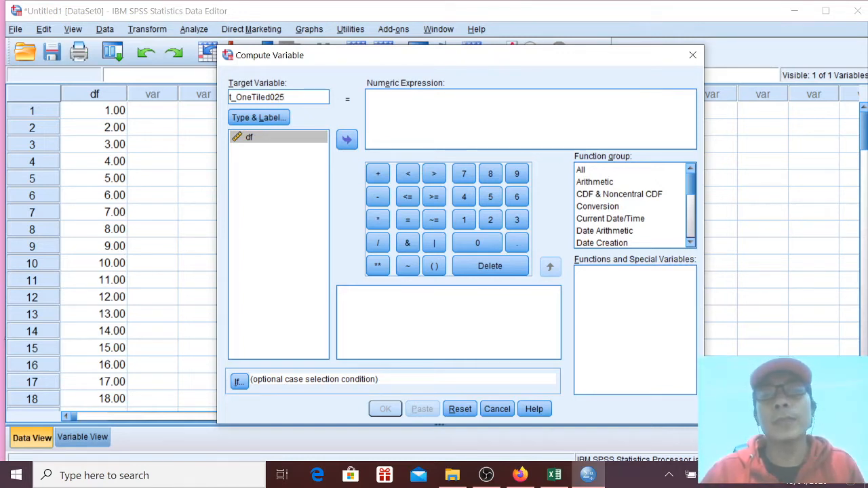
Insert the Idf.T function from the full function list into the numeric expression, with 0.975 as its probability.
left_click(407, 103)
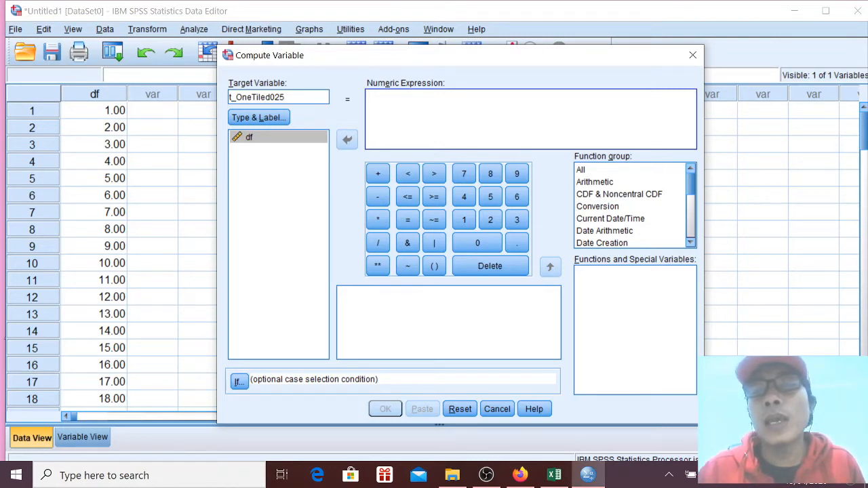
left_click(581, 170)
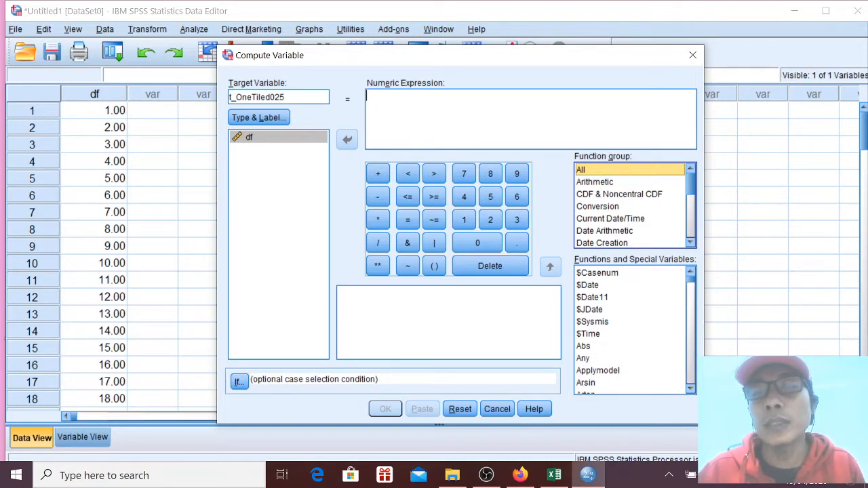
scroll(631, 330, "down", 20)
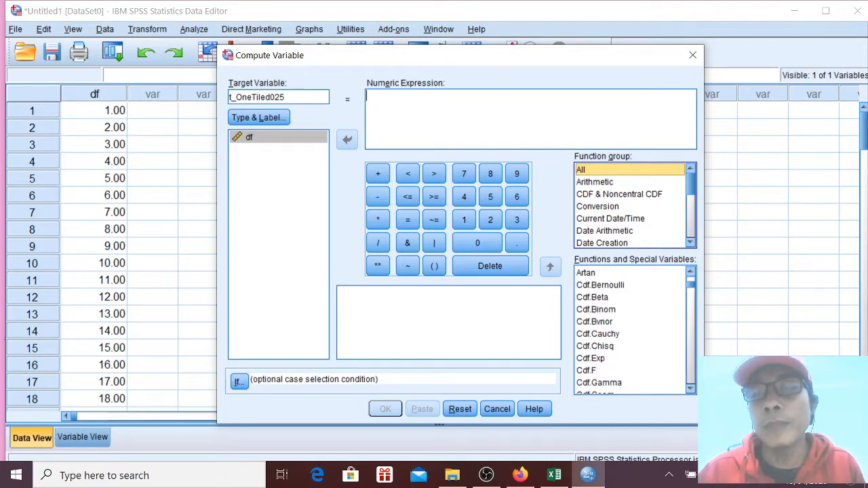
scroll(630, 329, "down", 3)
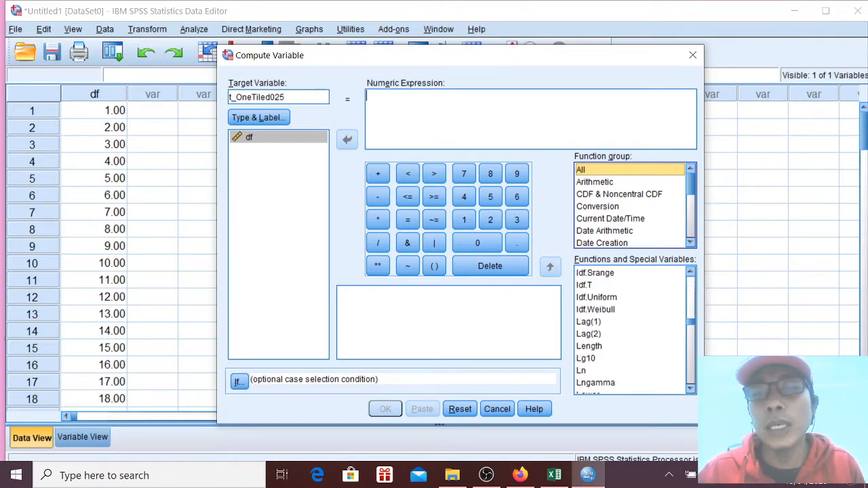
left_click(584, 285)
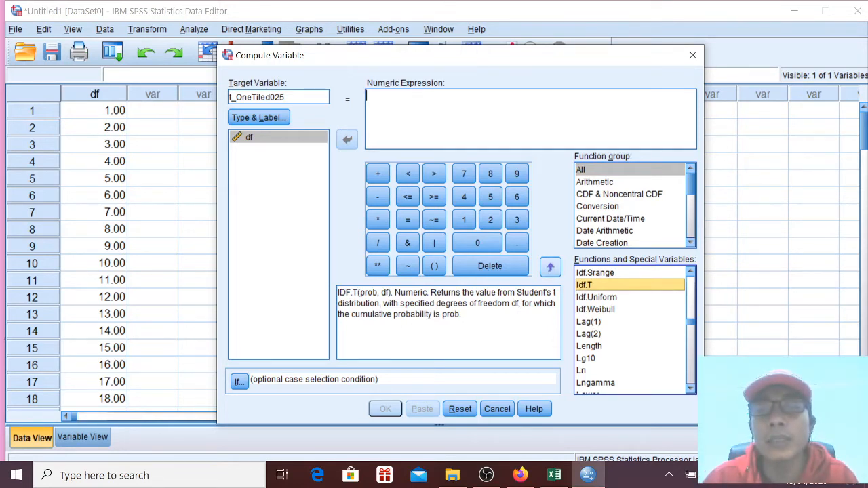
left_click(550, 266)
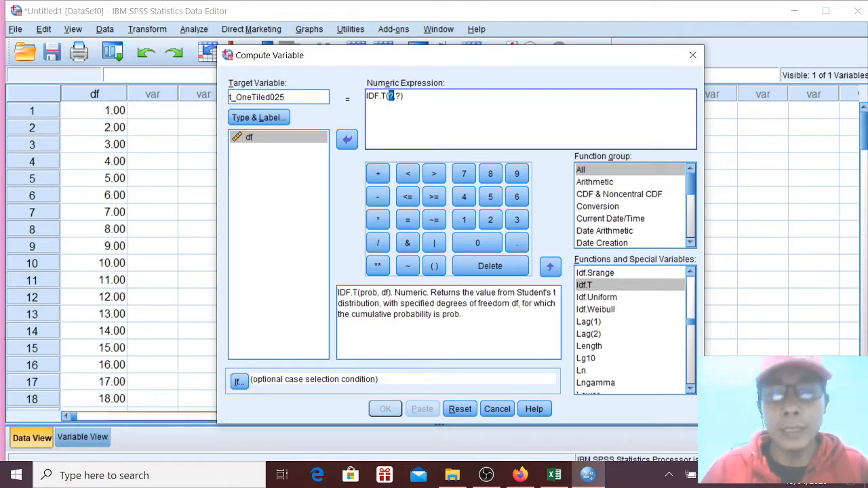
type("0.97")
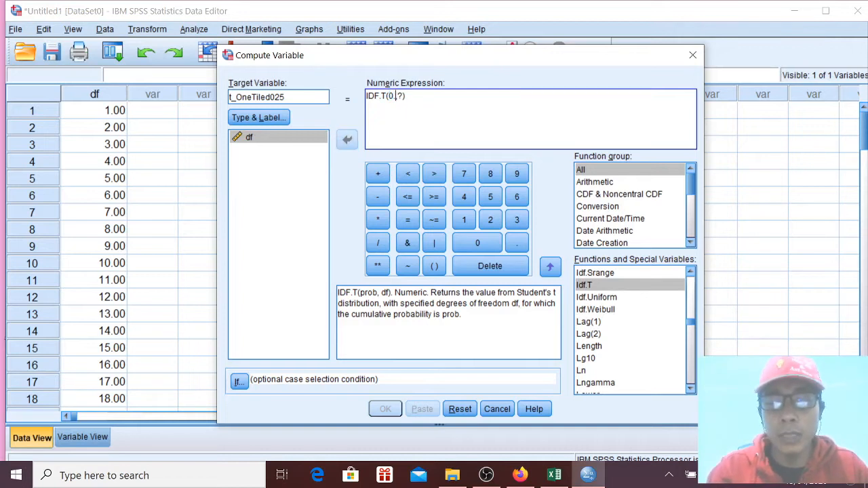
type("5")
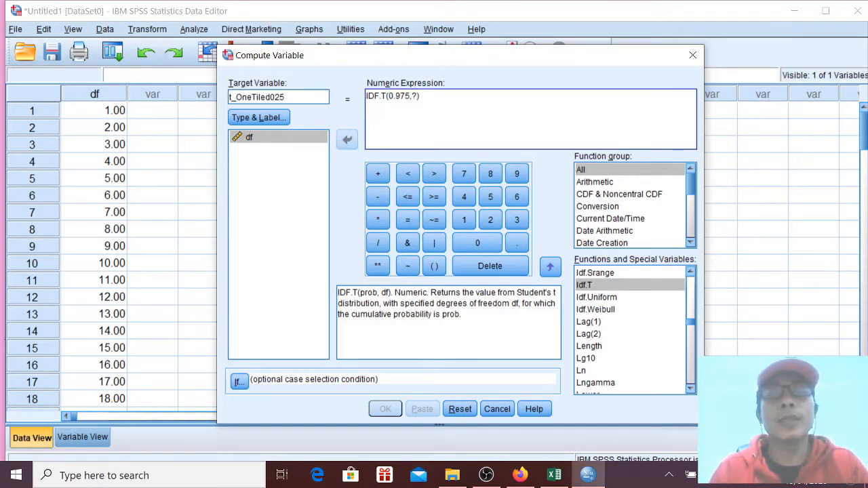
Use the df variable as the function's degrees of freedom and run the computation, returning to the data sheet.
double_click(414, 96)
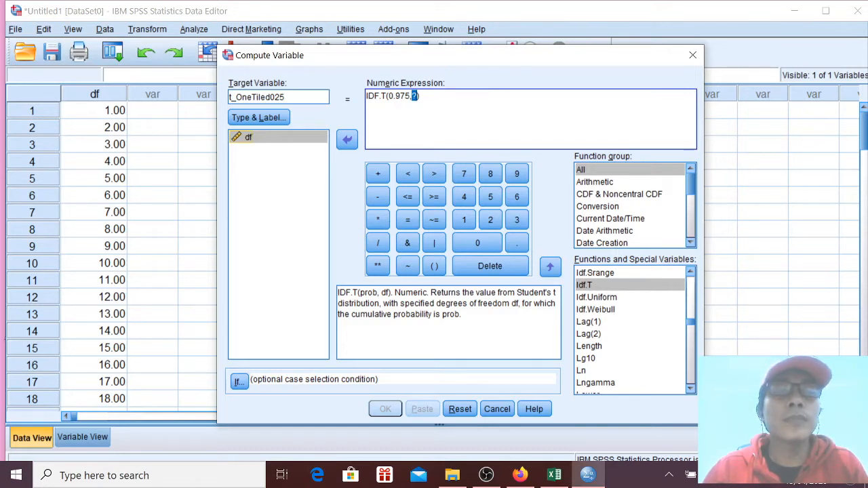
left_click(248, 137)
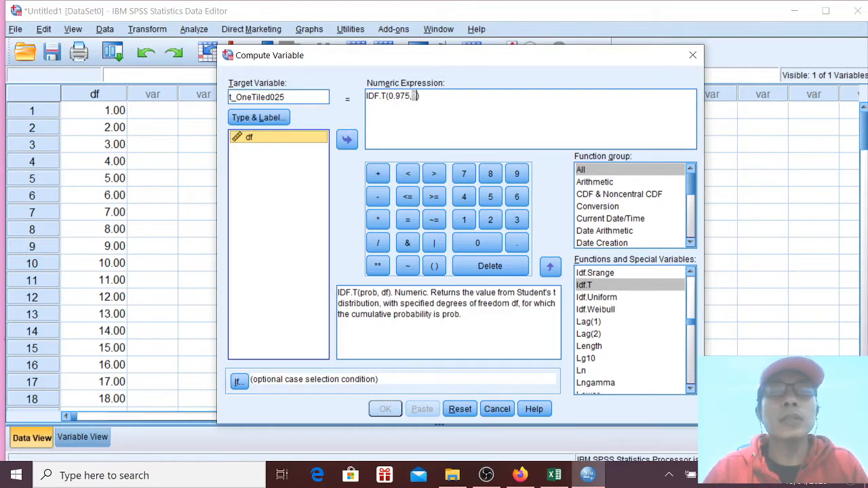
left_click(347, 139)
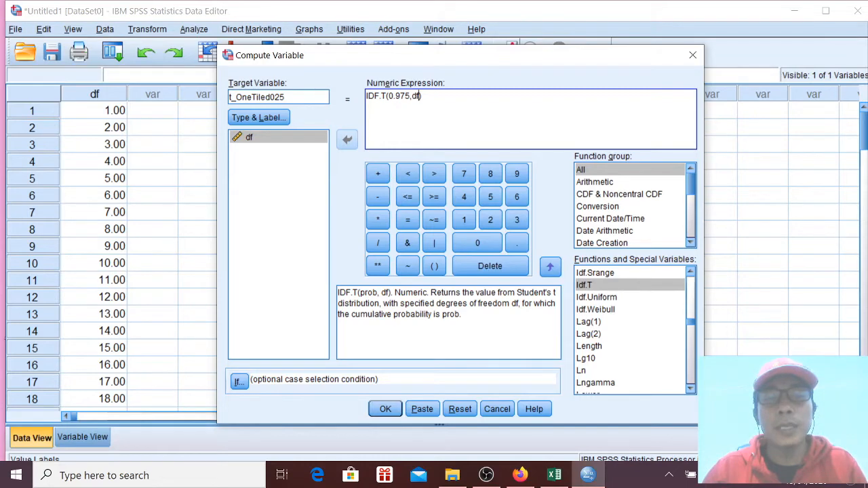
key("Return")
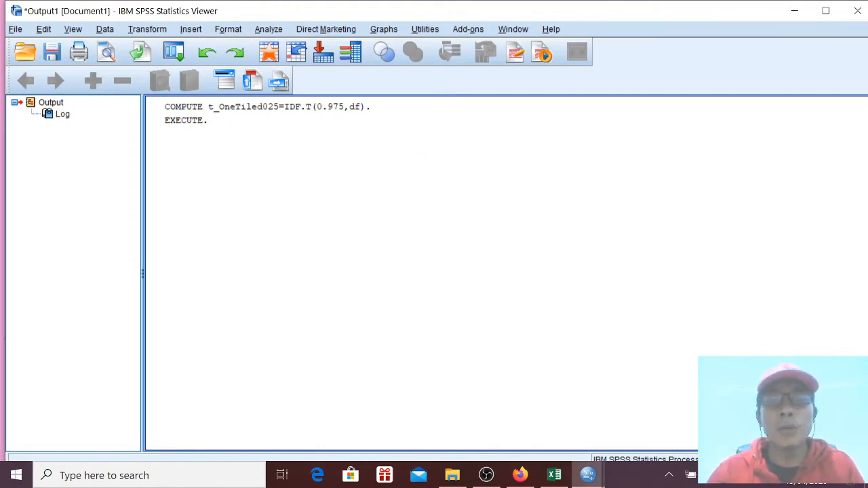
mouse_move(587, 474)
left_click(515, 410)
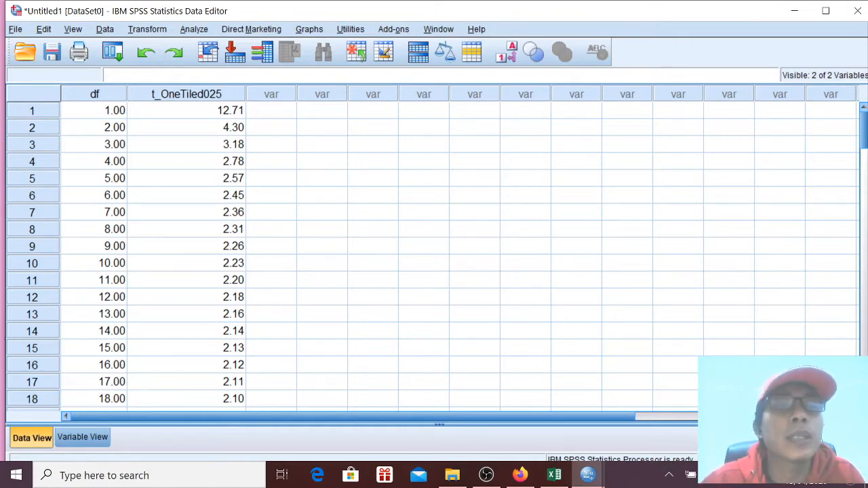
Reopen Compute Variable and change the probability in the IDF.T expression to 0.95.
key("alt+t")
key("Down")
key("Return")
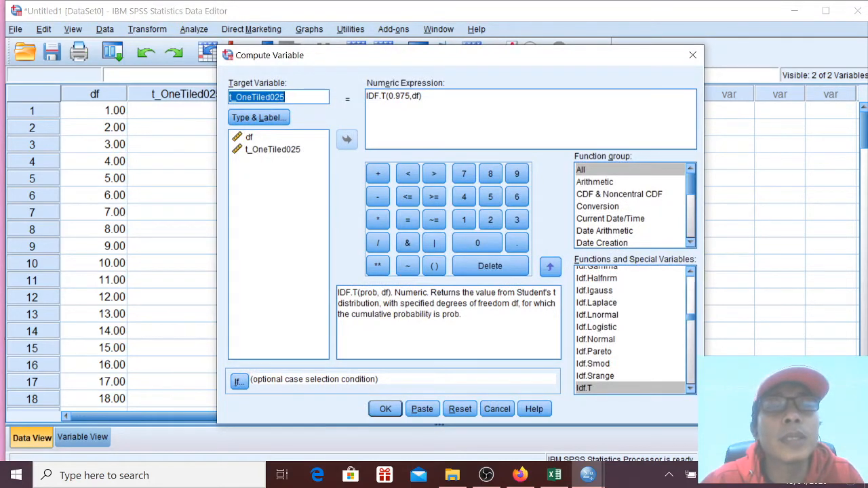
left_click(406, 96)
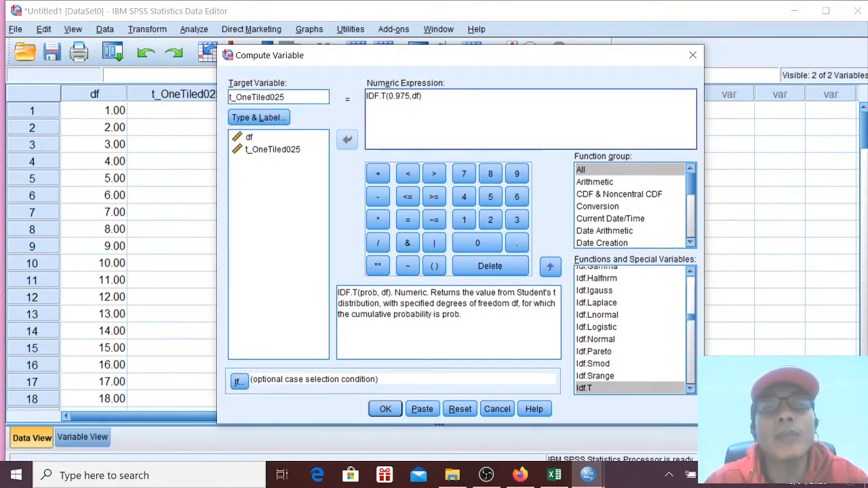
left_click_drag(410, 96, 400, 96)
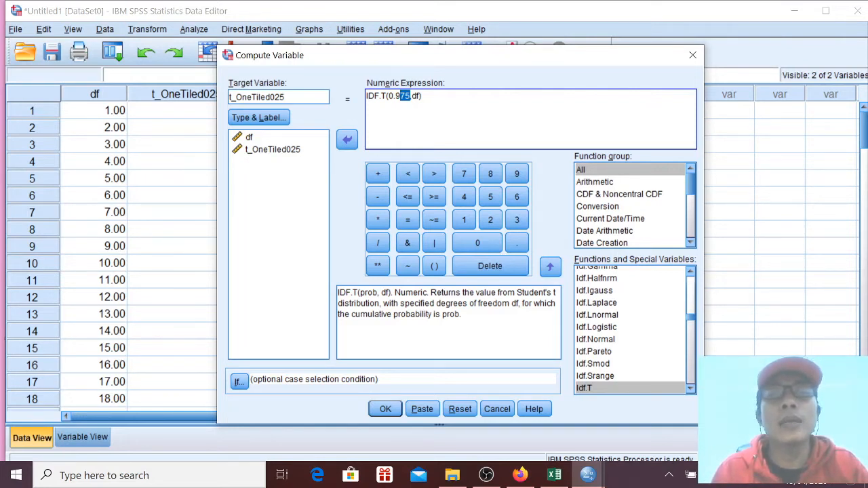
type("5")
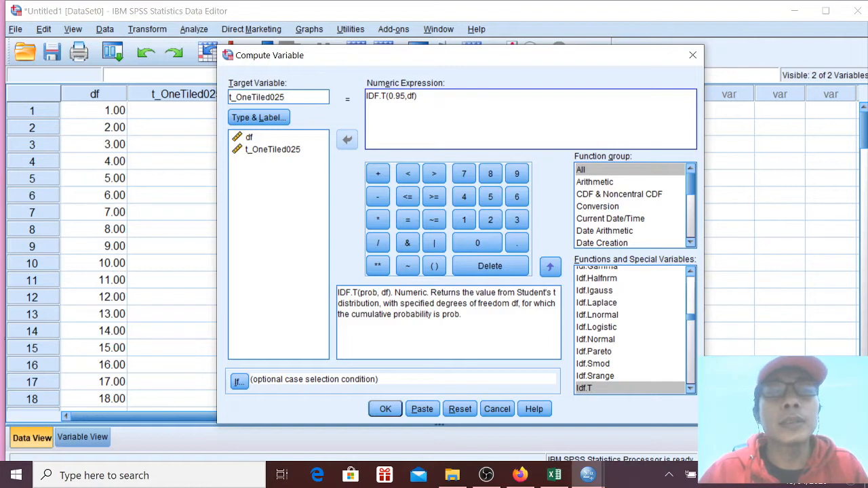
Rename the target variable t_OneTiled05, run the computation and select its first value in the data sheet.
left_click(257, 97)
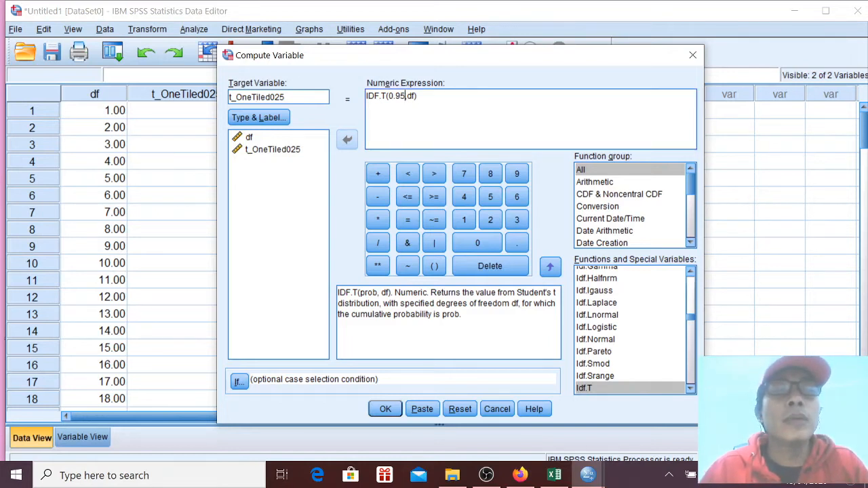
left_click_drag(275, 97, 284, 97)
type("5")
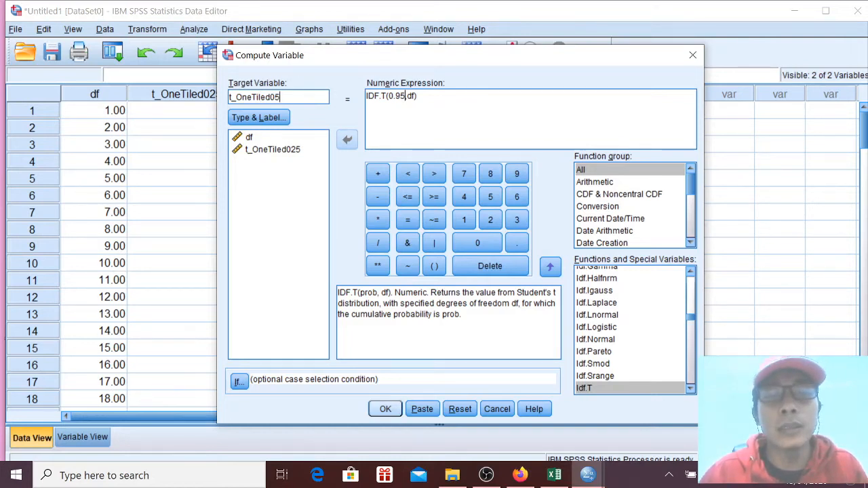
left_click(385, 409)
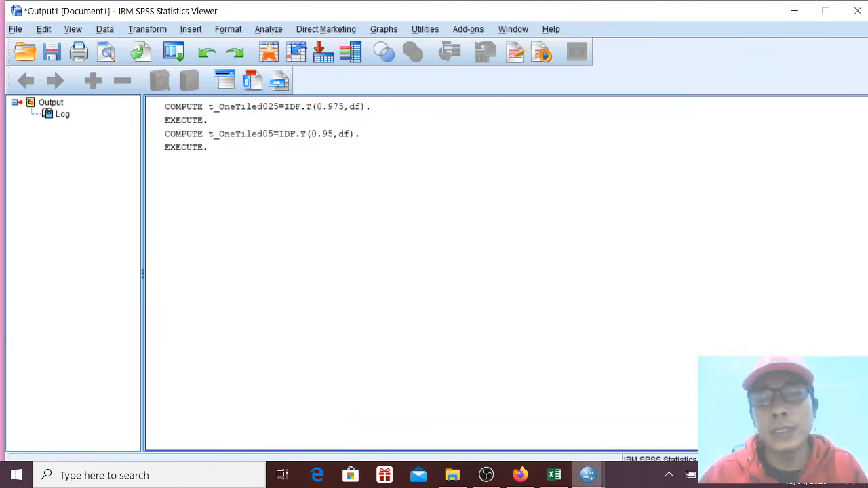
mouse_move(588, 475)
left_click(514, 414)
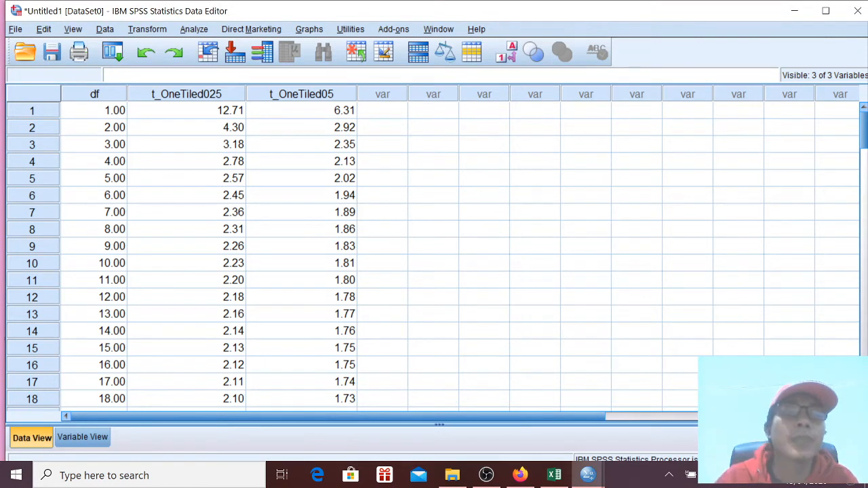
left_click(301, 111)
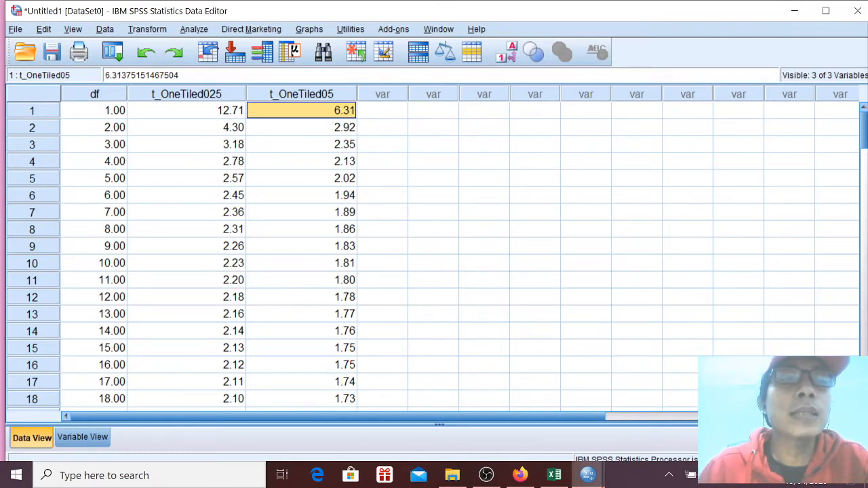
Examine the t_OneTiled025 column and its first two values in the data sheet.
left_click(186, 111)
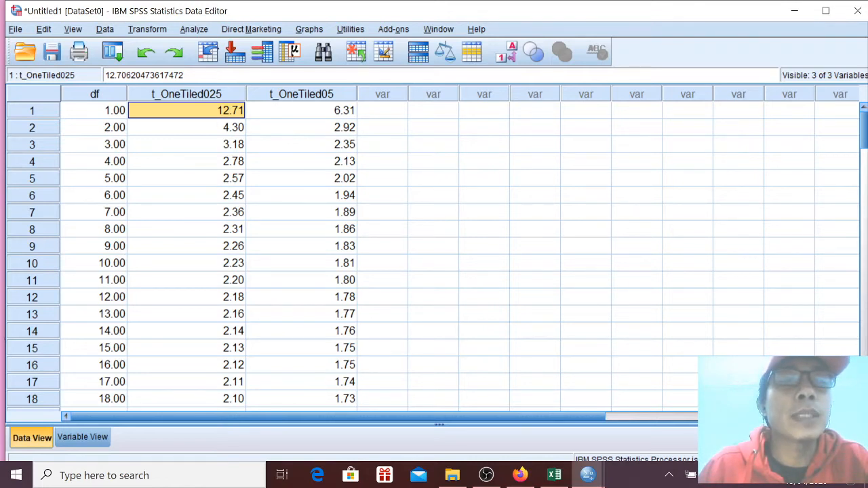
left_click(187, 127)
left_click(186, 111)
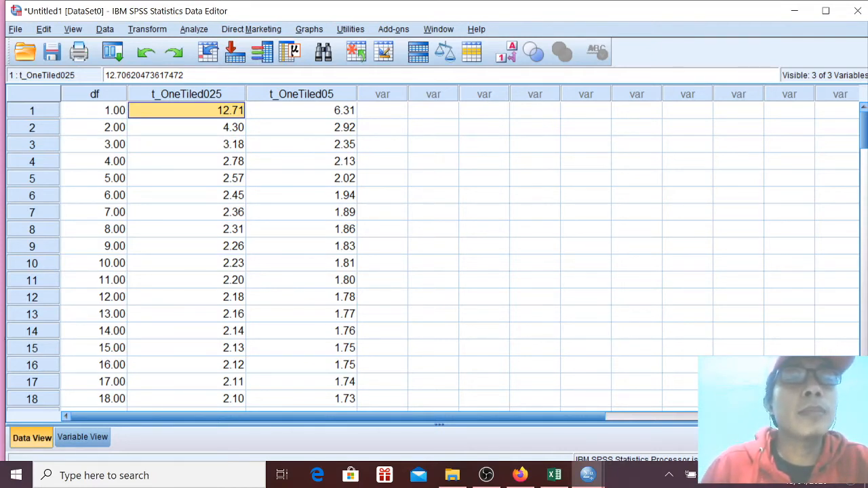
left_click(186, 94)
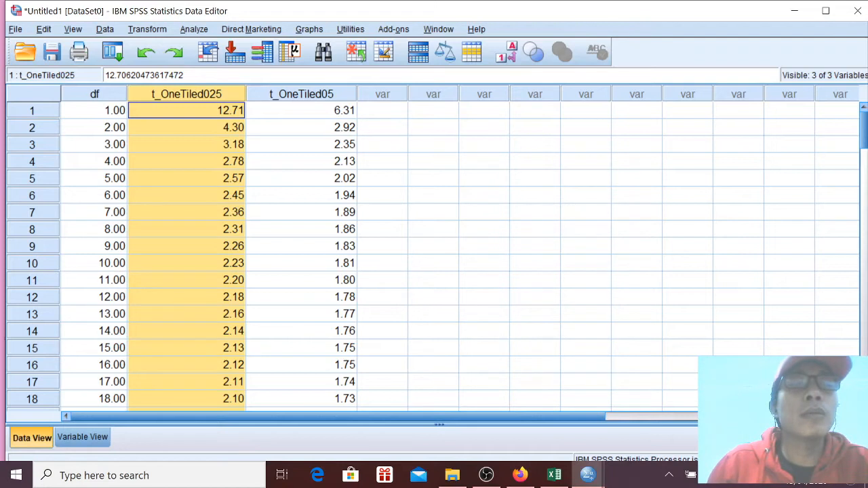
left_click(186, 110)
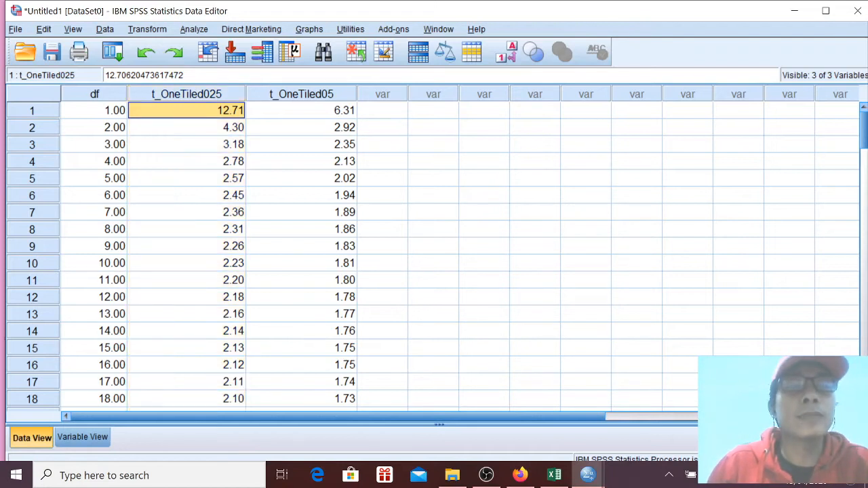
left_click(187, 94)
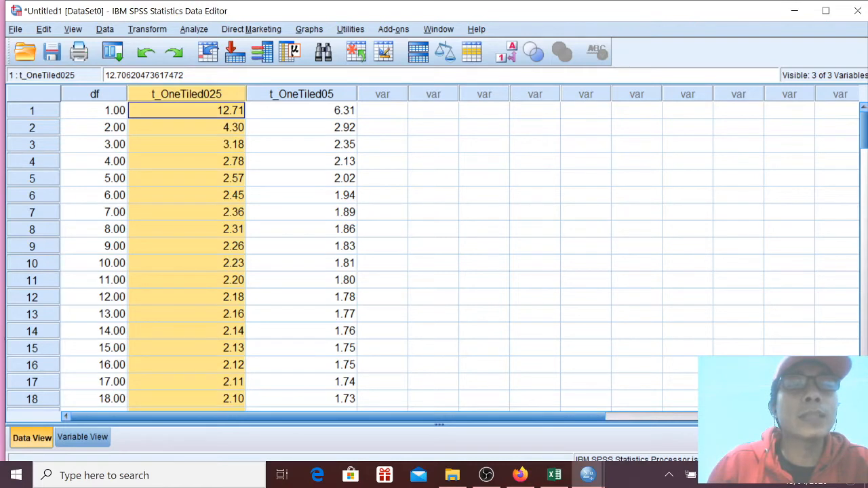
left_click(186, 127)
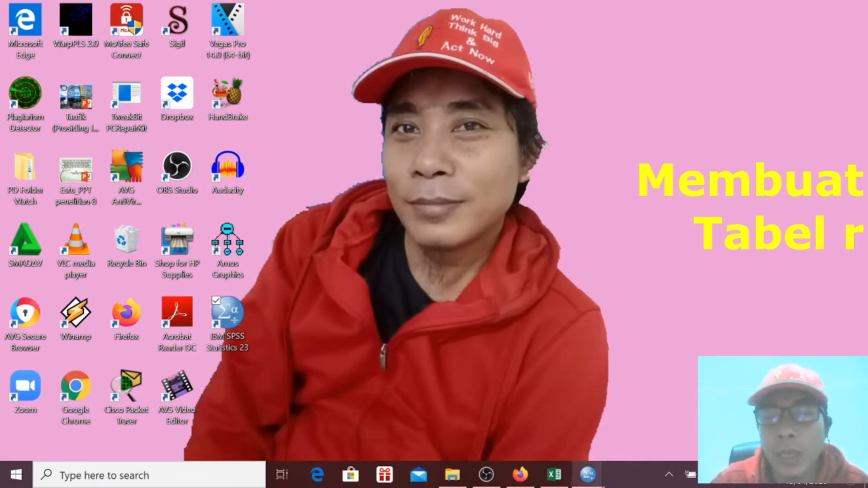
mouse_move(588, 475)
left_click(514, 414)
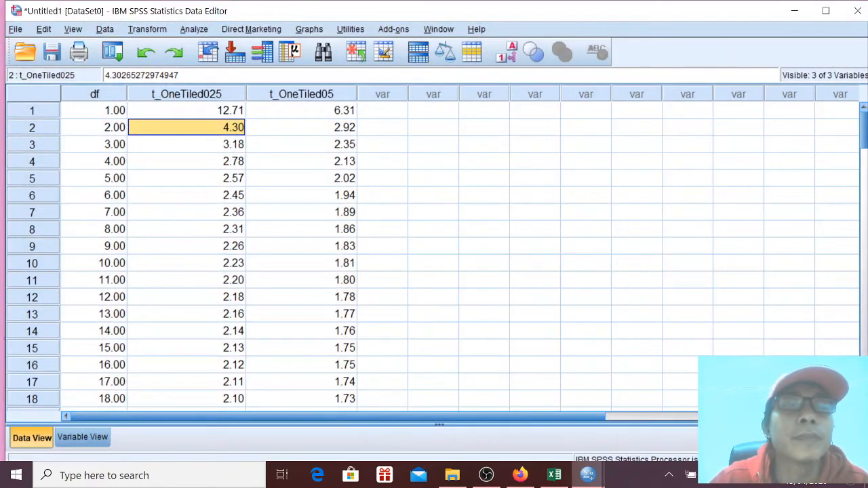
left_click(186, 111)
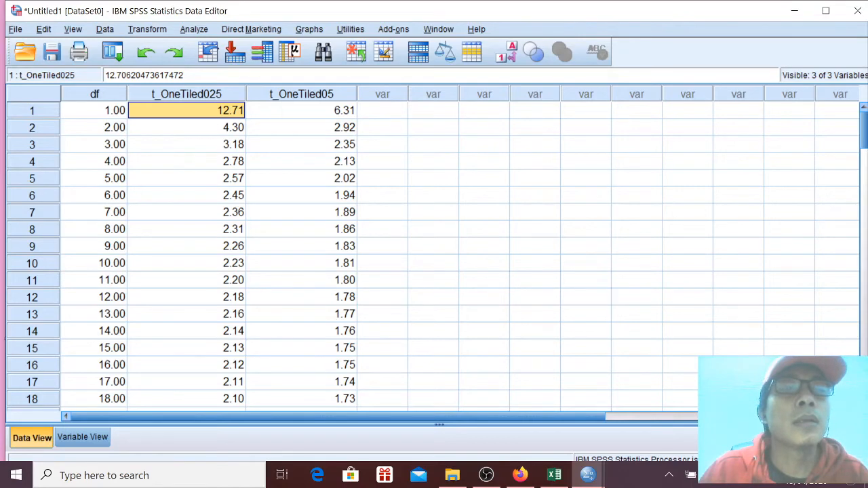
Reopen Compute Variable, move the dialog clear of the data columns and name the target variable r_OneTiled025.
key("alt+t")
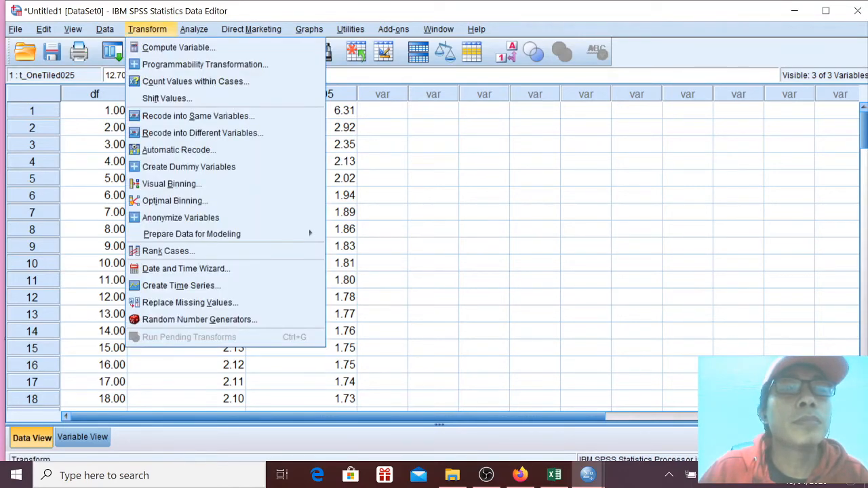
key("Down")
key("Return")
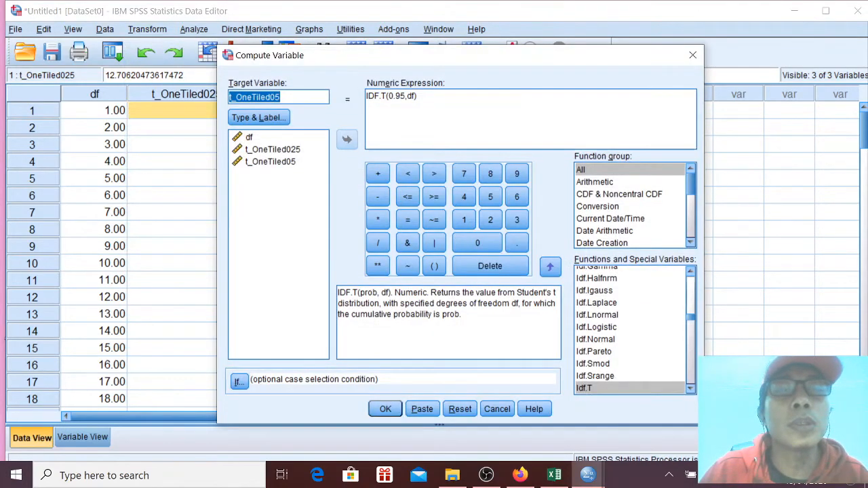
left_click_drag(305, 55, 458, 43)
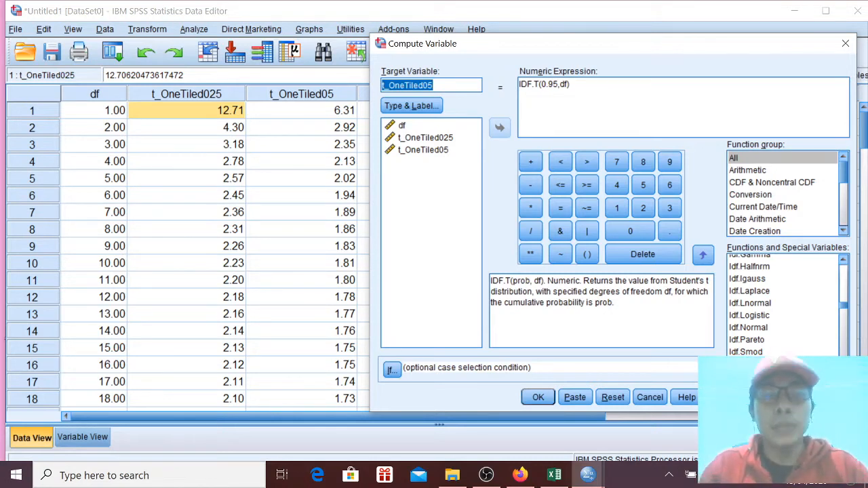
key("BackSpace")
type("r_OneTiled0")
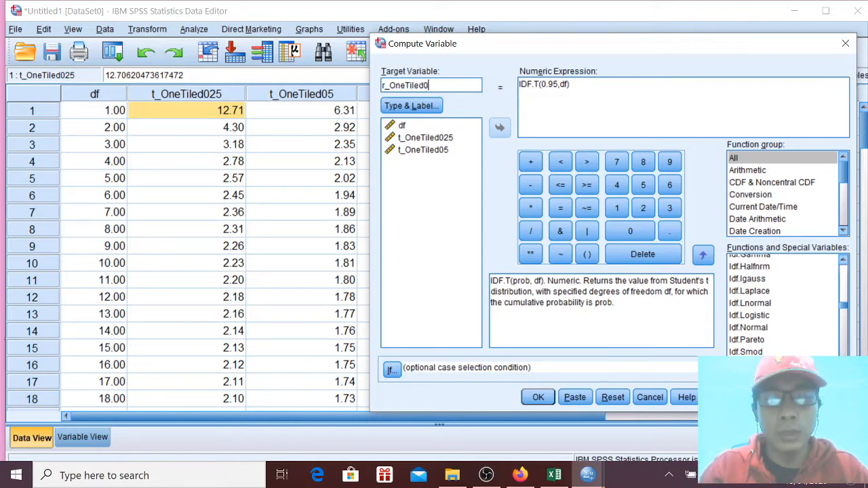
type("25")
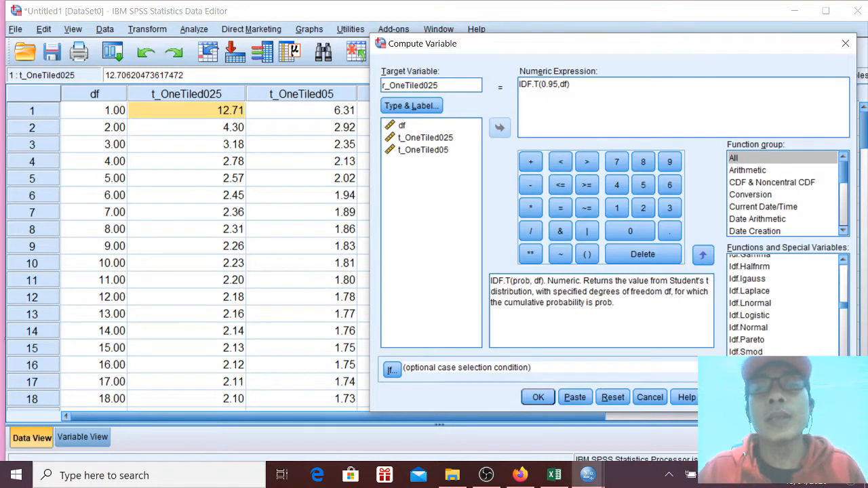
Replace the old numeric expression with t_OneTiled025 divided by the start of a square root, t_OneTiled025/SQRT(.
left_click_drag(572, 85, 518, 85)
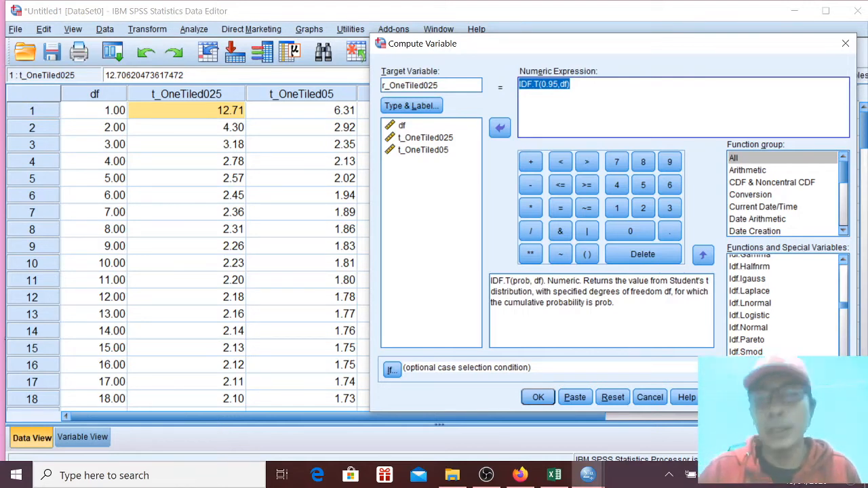
key("BackSpace")
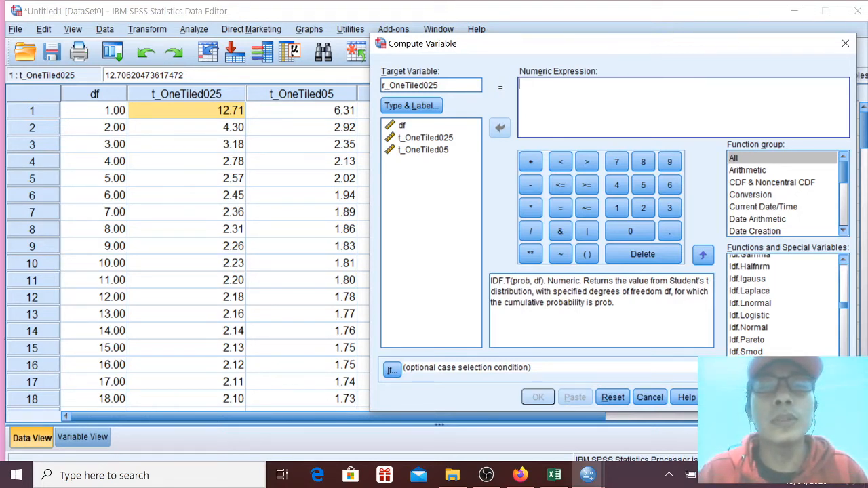
left_click(425, 137)
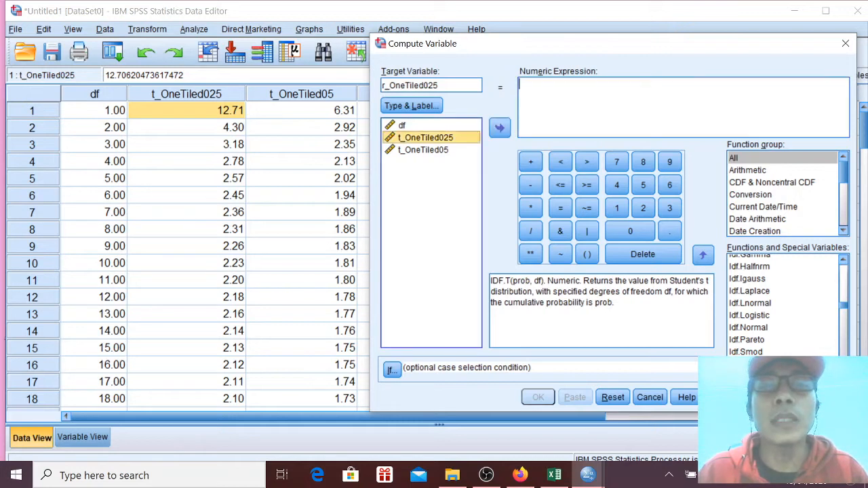
left_click(500, 128)
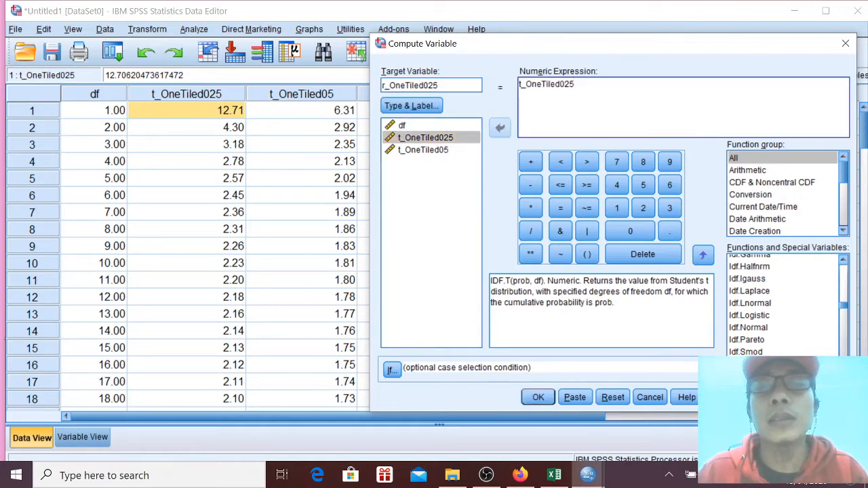
type("/")
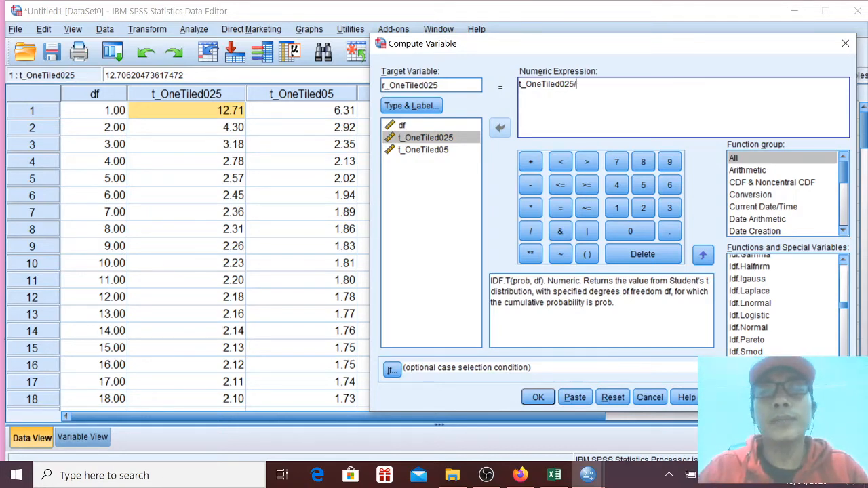
type("SQRT")
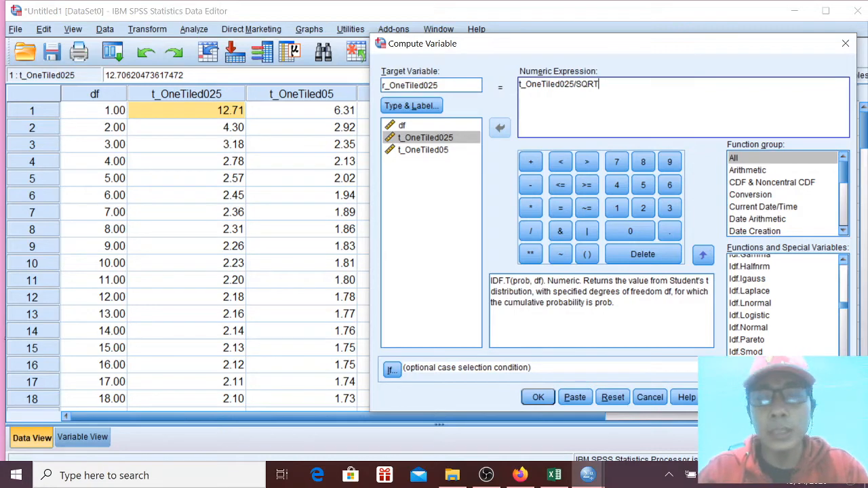
type("(")
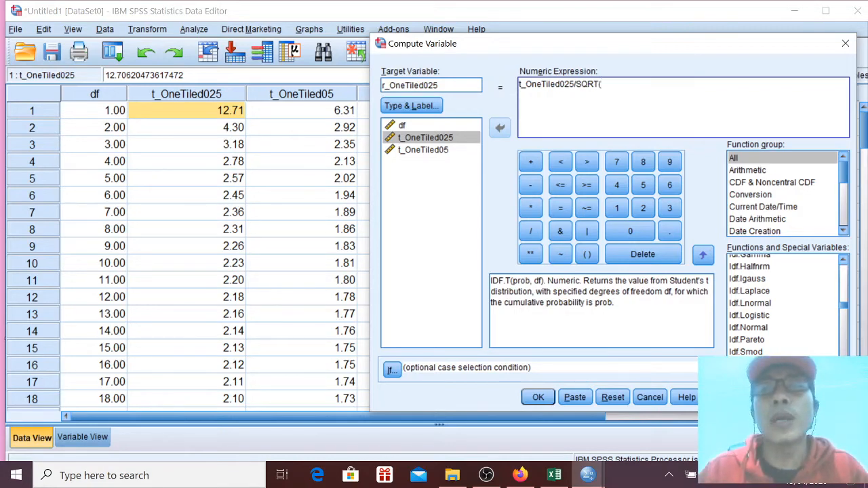
Complete the square root with df+t_OneTiled025^2 and try to run the computation.
left_click(402, 125)
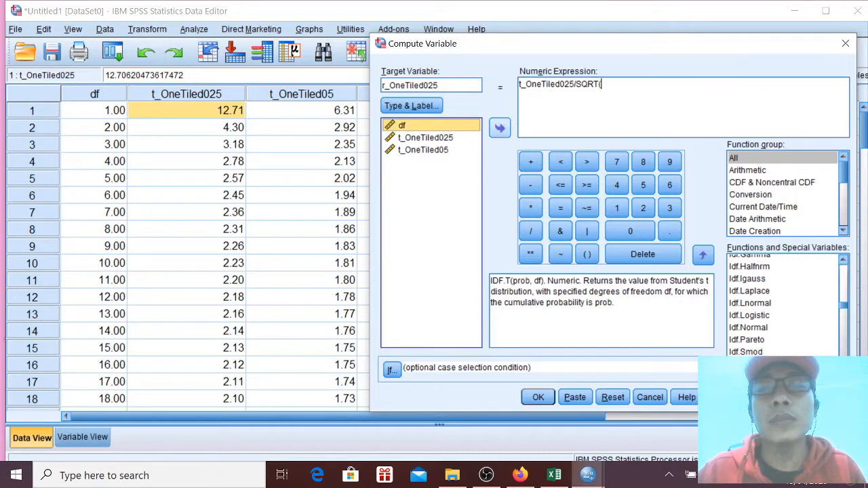
left_click(499, 127)
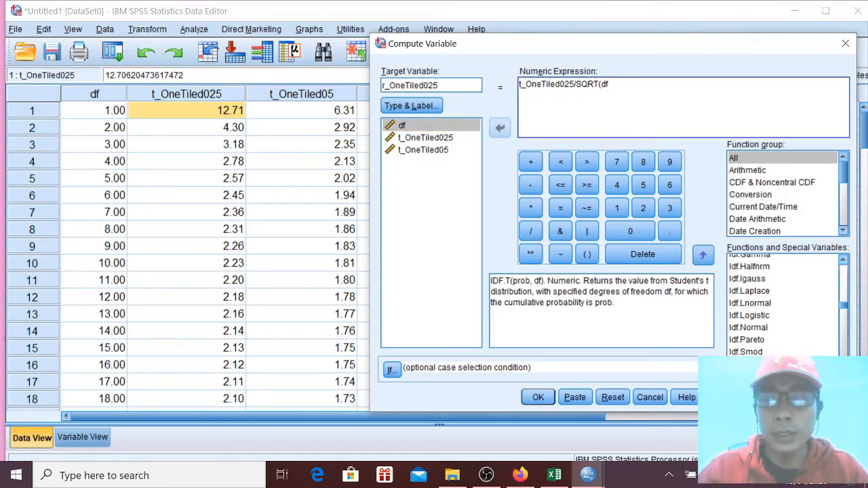
type("+")
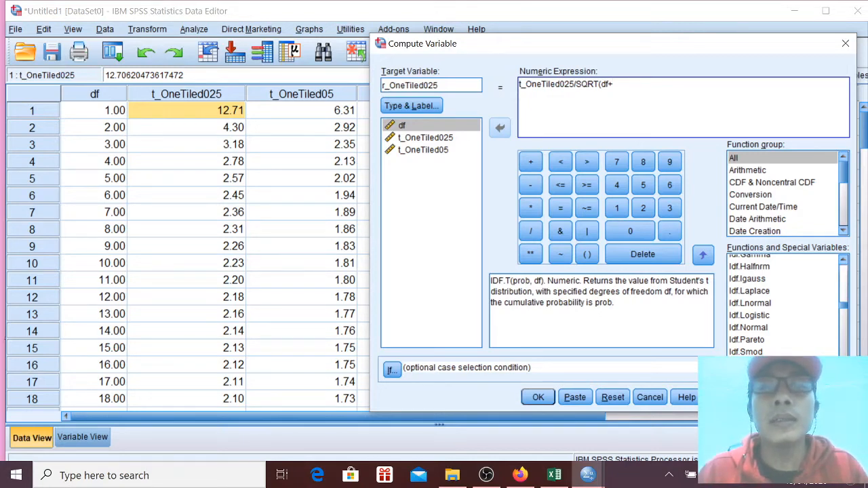
left_click(425, 138)
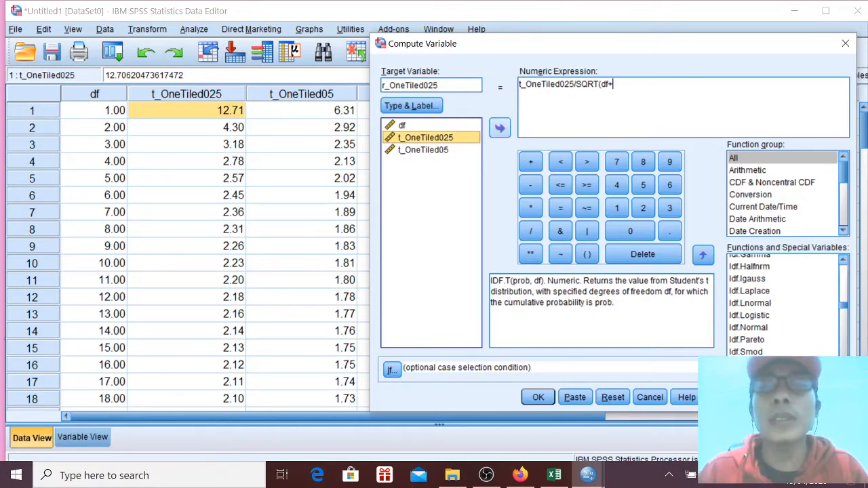
left_click(499, 128)
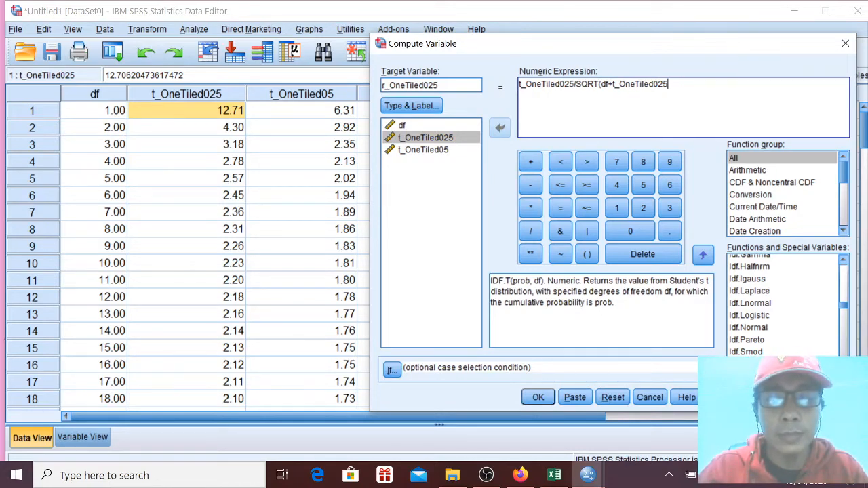
type("^2)")
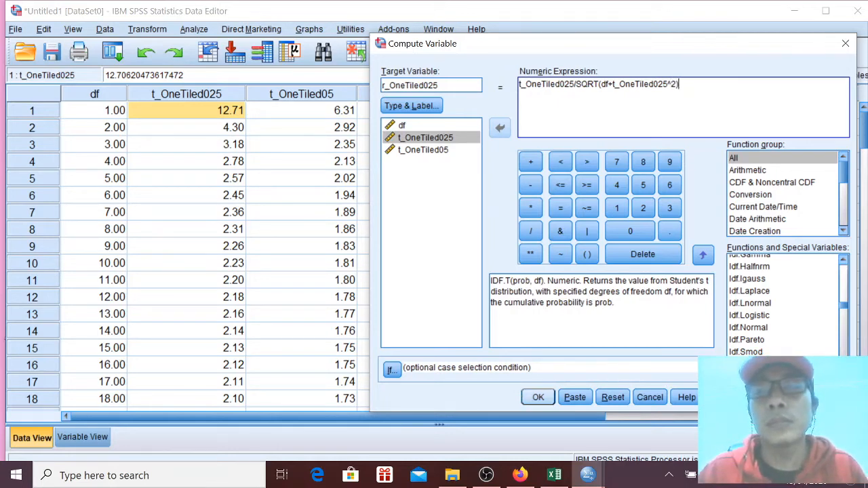
key("Return")
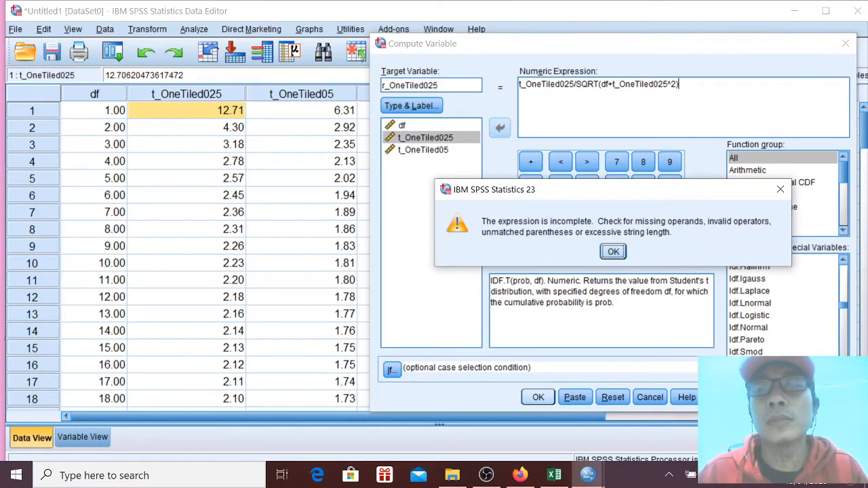
key("Return")
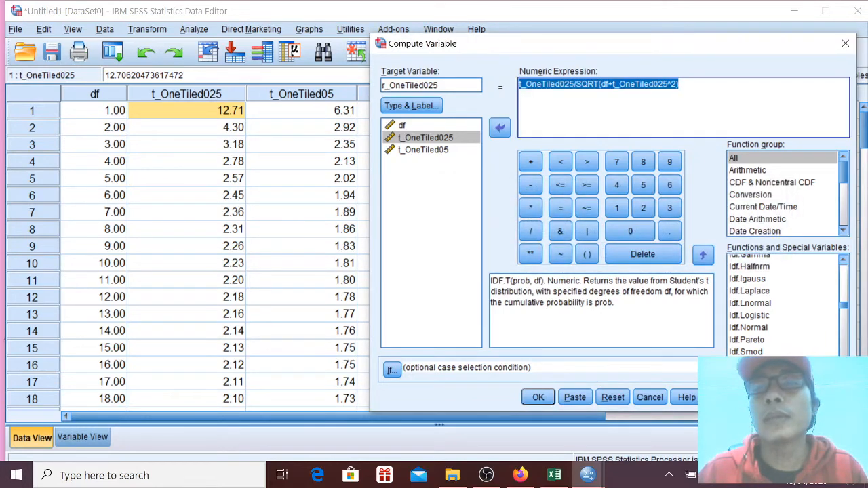
Replace the ^ power operator with ** in the expression, run the computation and return to the data sheet.
left_click(671, 84)
key("shift+Left")
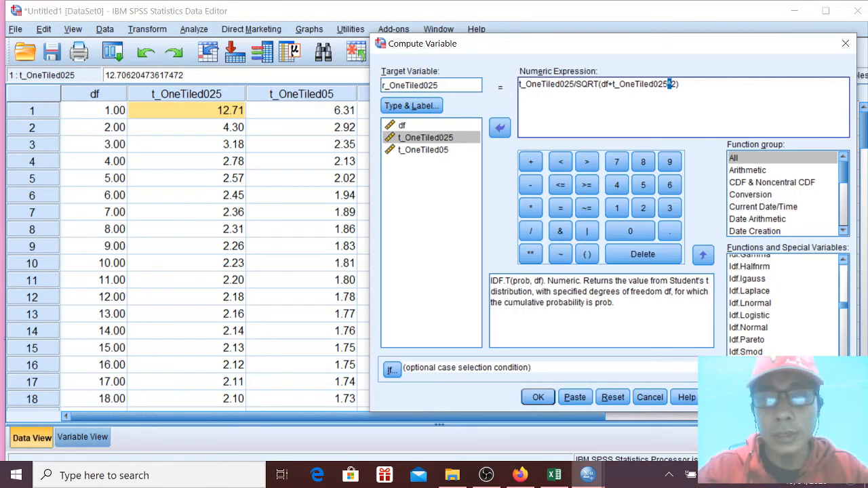
type("**")
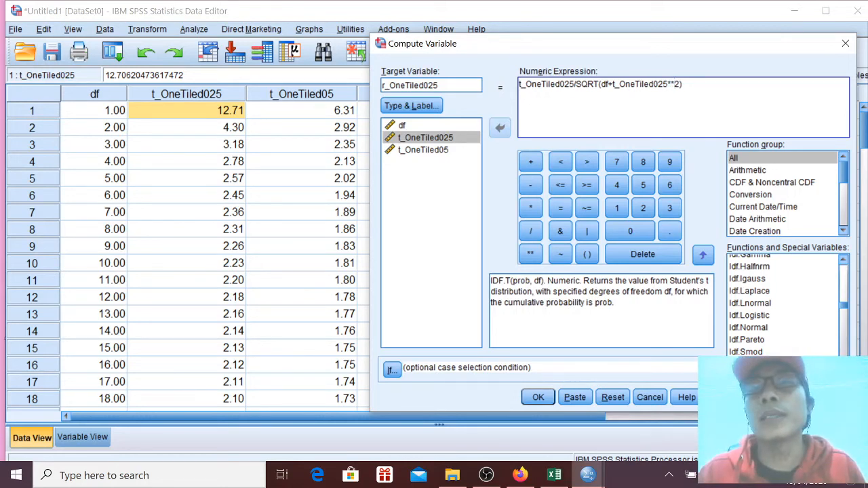
left_click(538, 397)
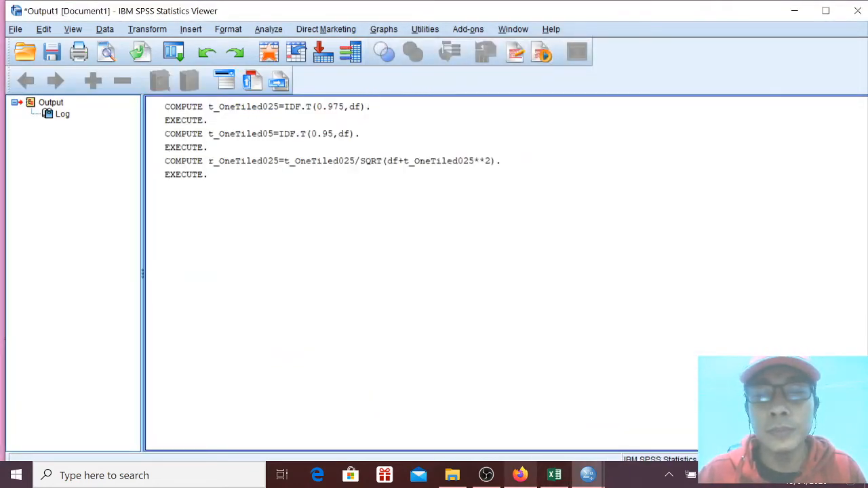
mouse_move(588, 474)
left_click(514, 414)
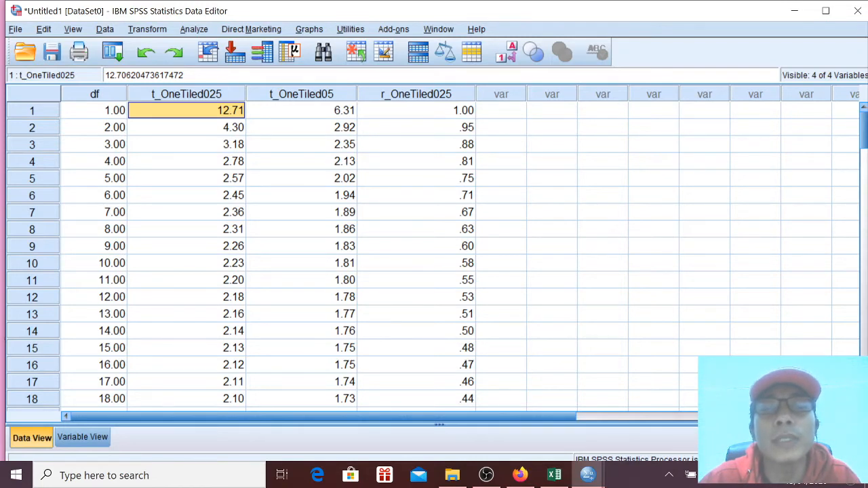
Set r_OneTiled025 to display 4 decimals and return to its values in the data sheet.
left_click(417, 110)
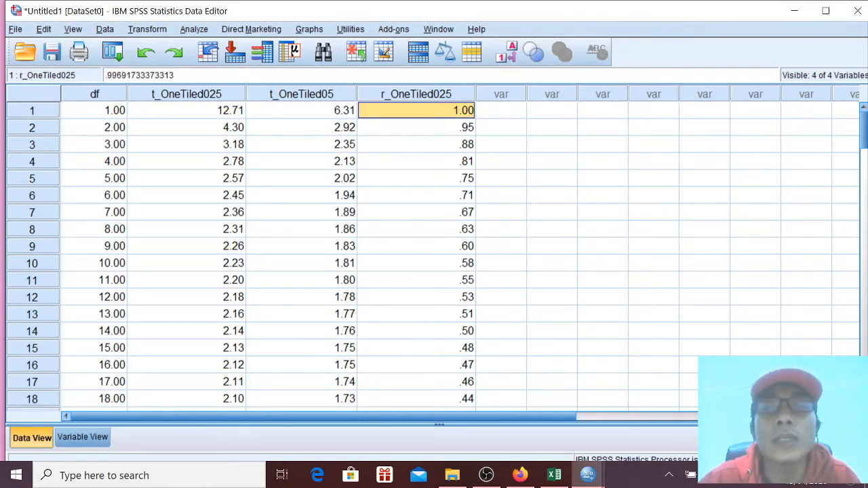
left_click(416, 94)
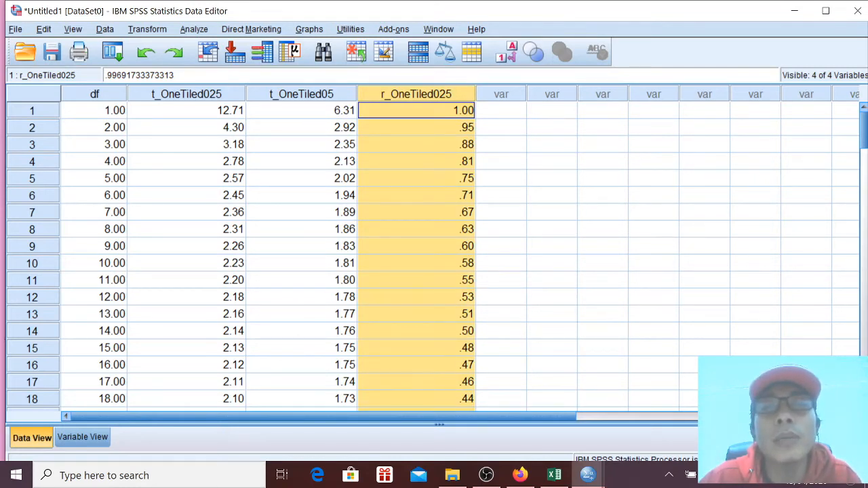
double_click(417, 95)
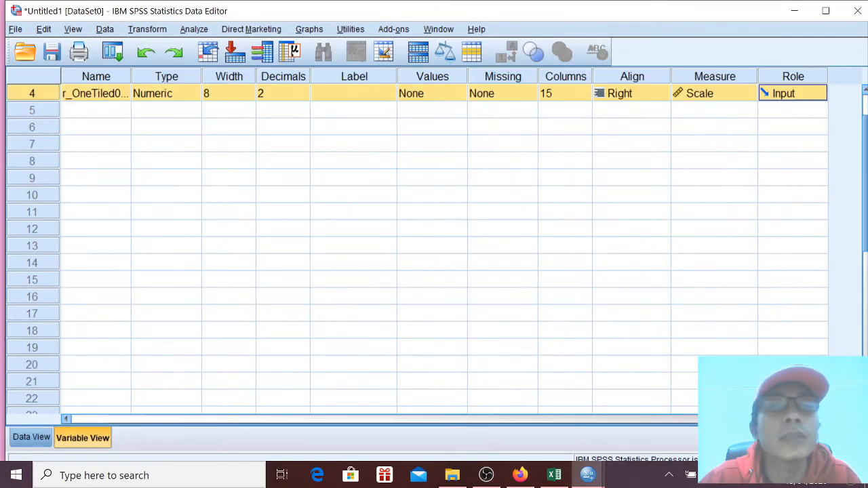
left_click(291, 94)
left_click(304, 89)
left_click(304, 89)
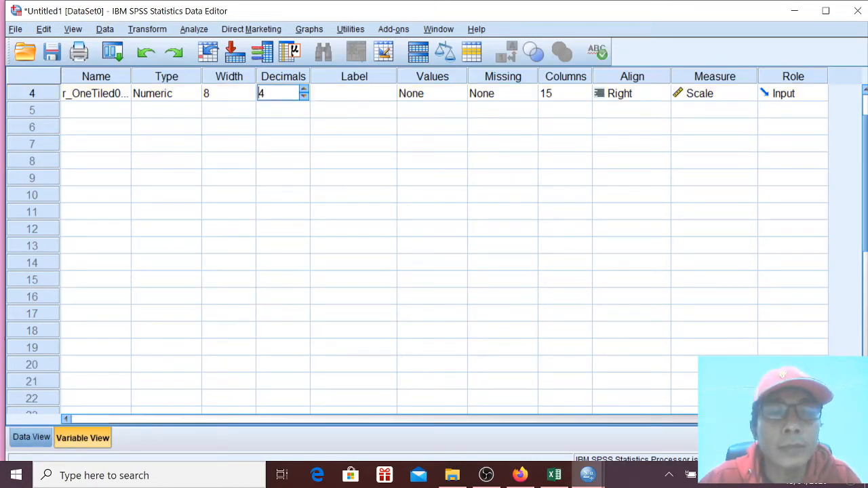
left_click(31, 437)
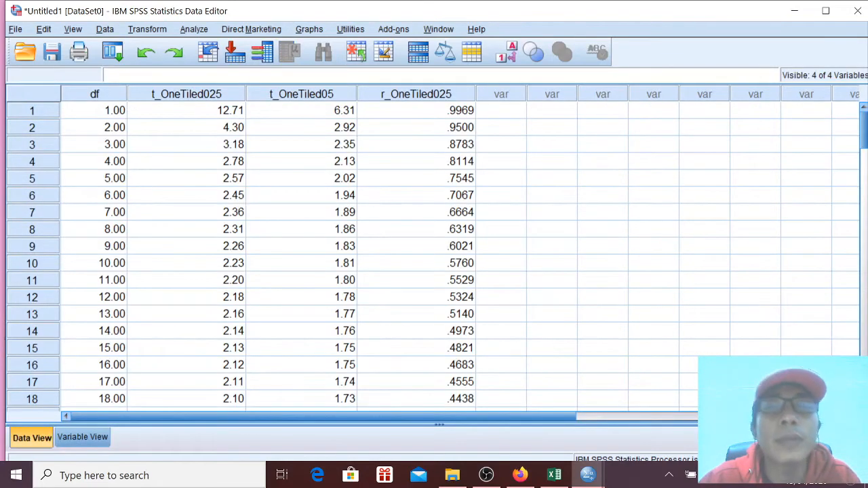
left_click(416, 110)
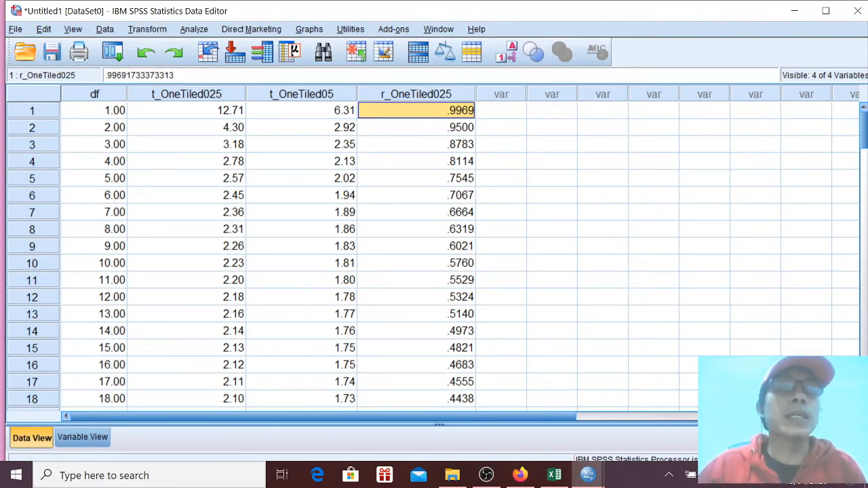
Reopen Compute Variable, move the dialog clear of the data columns and rename the target variable r_OneTiled05.
left_click(148, 29)
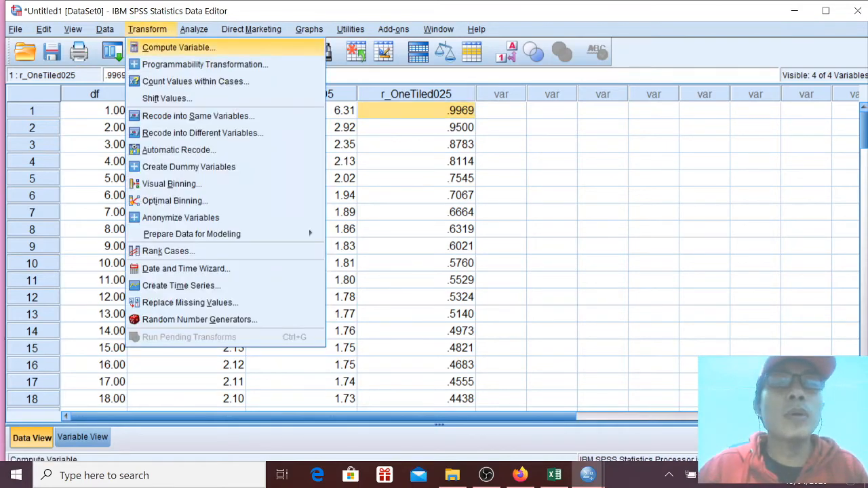
left_click(178, 47)
left_click_drag(487, 49, 510, 32)
left_click(462, 67)
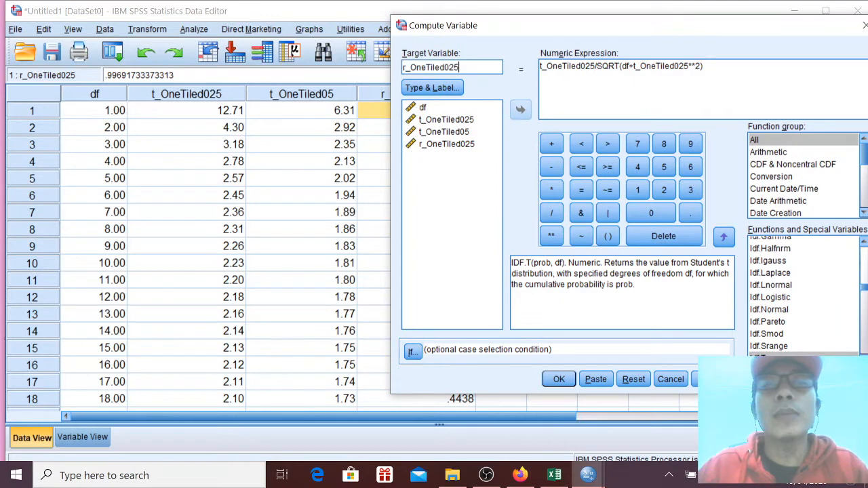
key("BackSpace")
key("BackSpace")
key("BackSpace")
type("05")
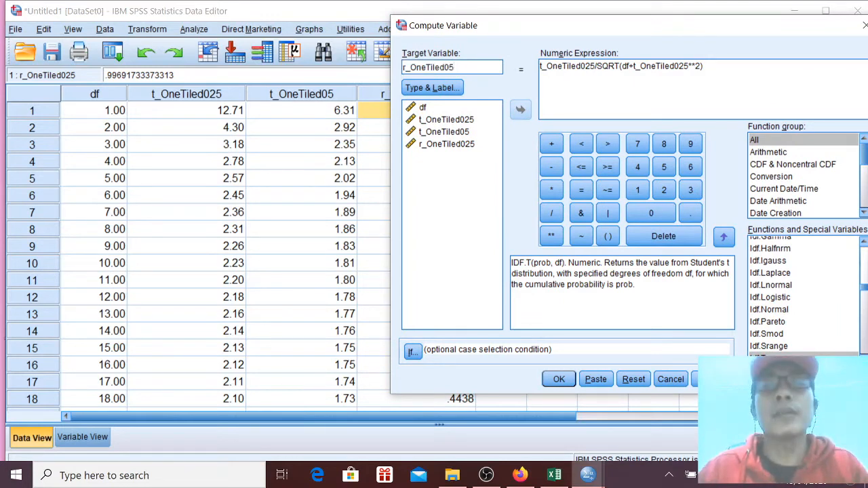
Replace the numerator t_OneTiled025 in the numeric expression with t_OneTiled05.
left_click(540, 66)
left_click_drag(540, 67, 585, 67)
key("shift+Right")
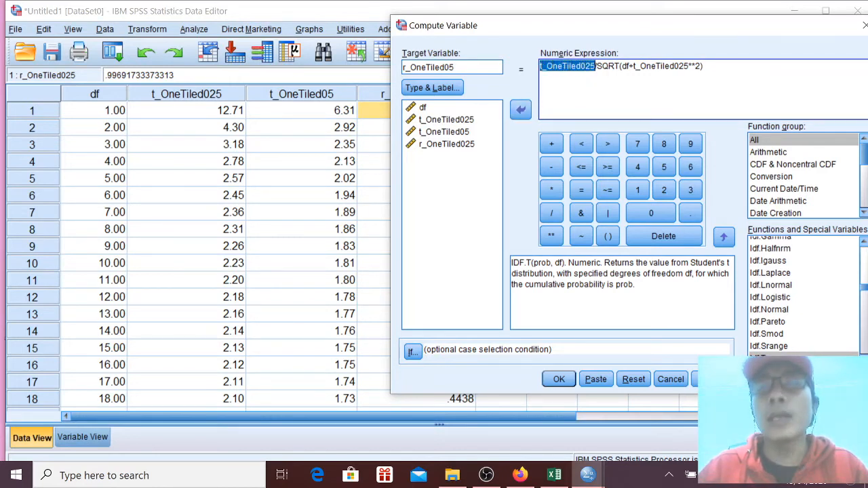
key("BackSpace")
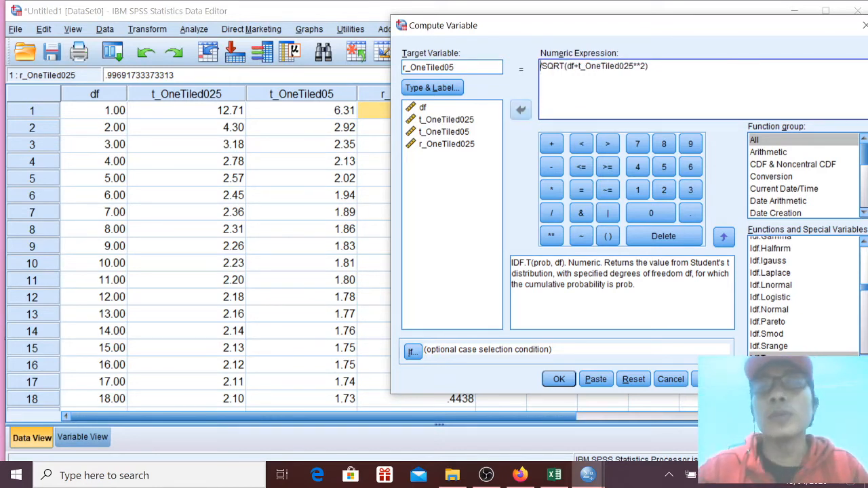
left_click(447, 143)
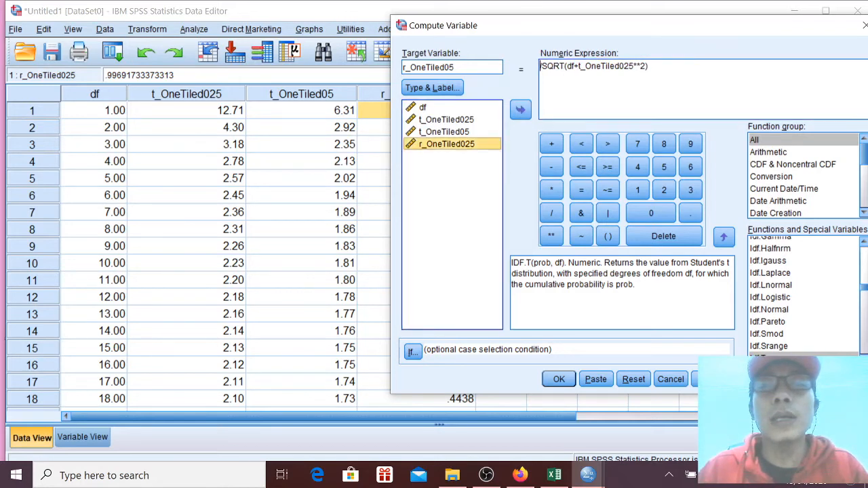
left_click(444, 131)
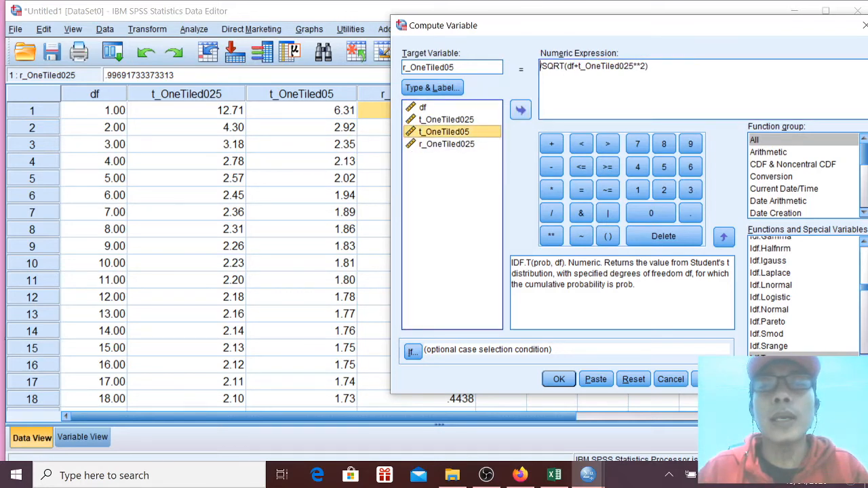
left_click(521, 109)
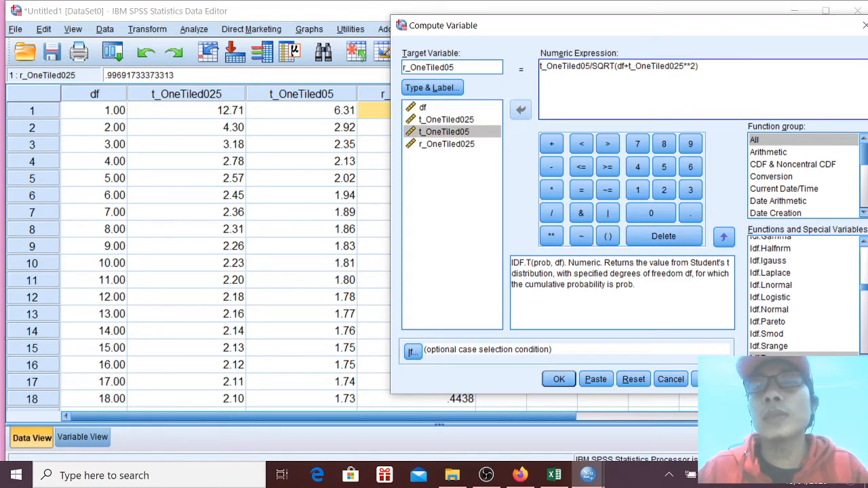
Replace t_OneTiled025 inside the square root with t_OneTiled05 and run the computation.
left_click_drag(628, 66, 681, 66)
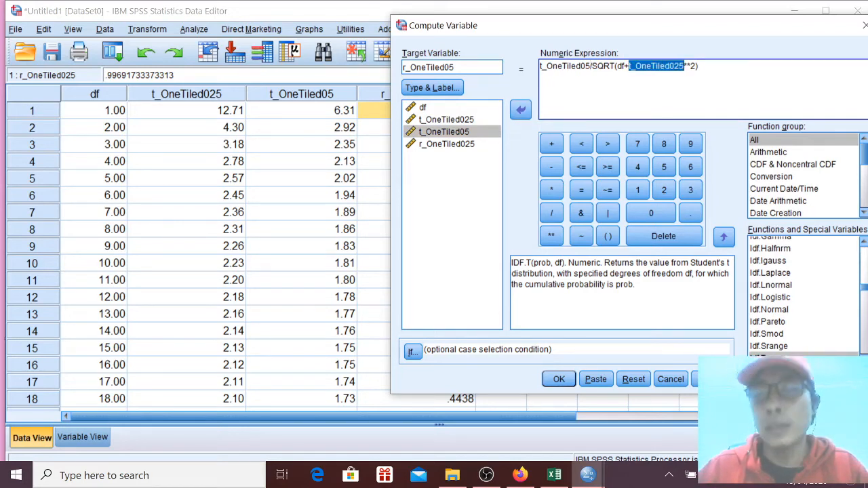
key("Delete")
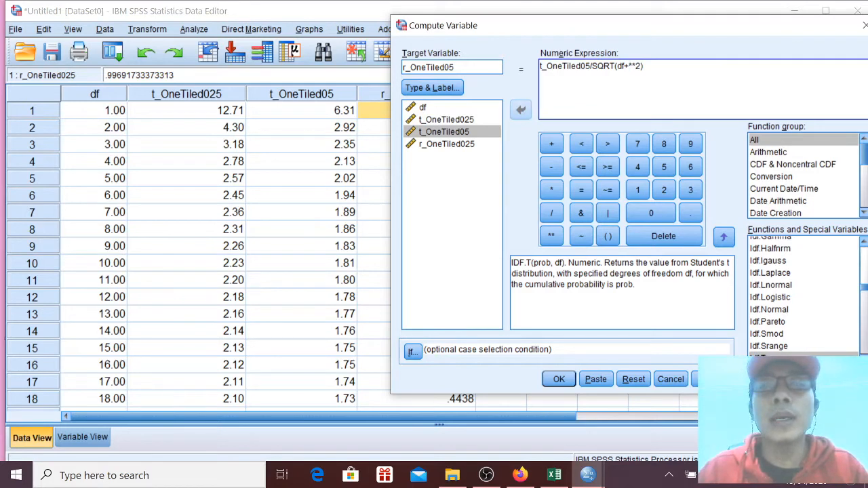
left_click(444, 132)
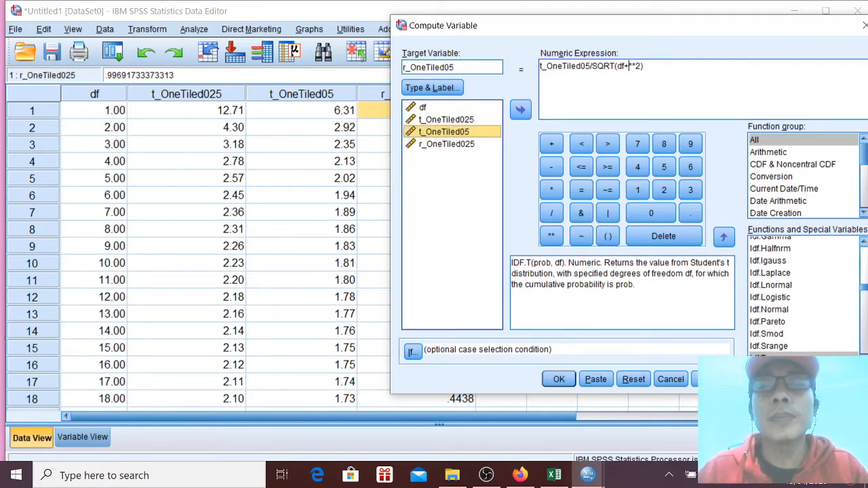
left_click(520, 109)
left_click(559, 379)
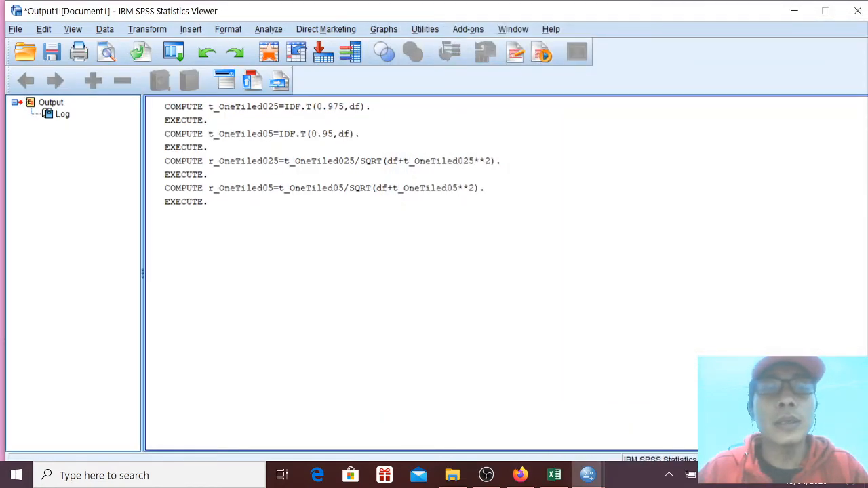
Return to the data sheet and set r_OneTiled05 to display 3 decimals, then check both r columns.
mouse_move(588, 475)
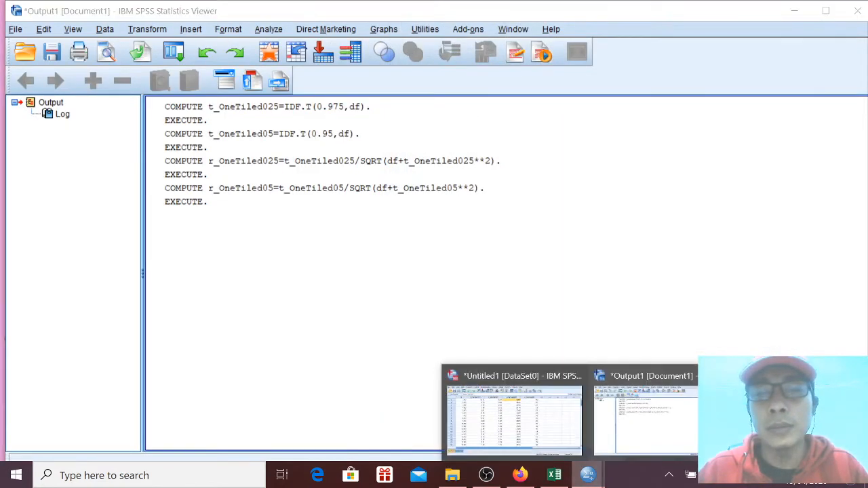
left_click(513, 410)
left_click(531, 229)
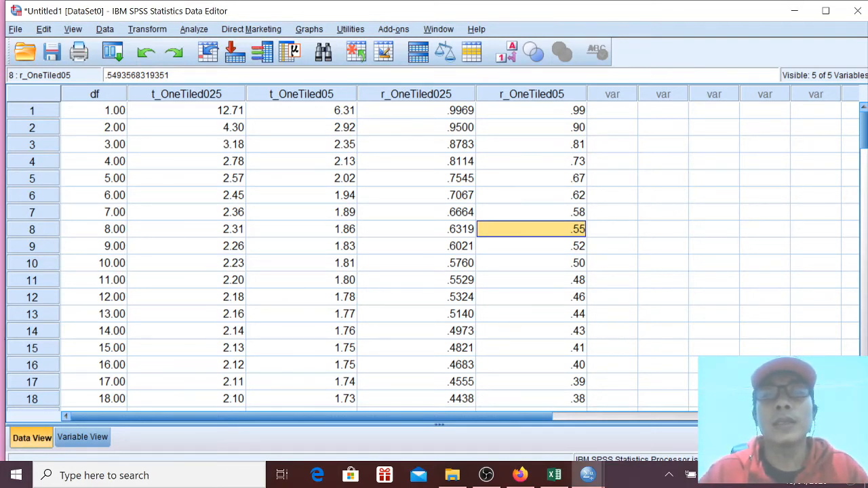
left_click(532, 95)
left_click(83, 438)
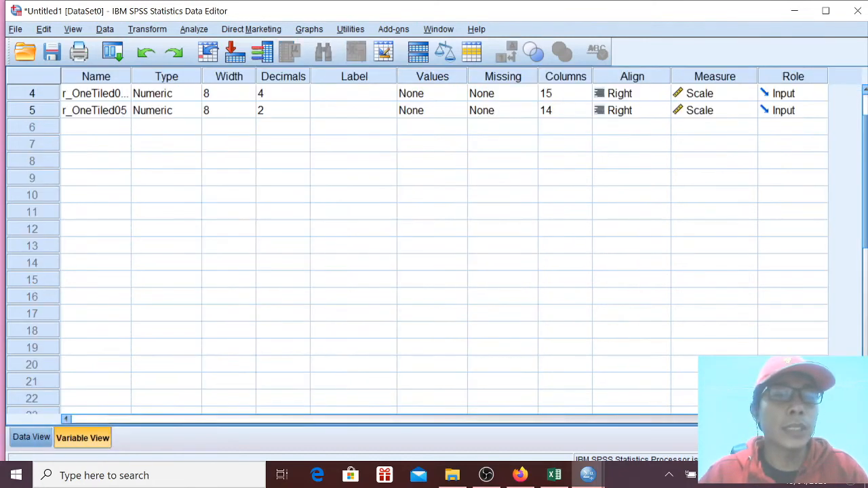
left_click(292, 110)
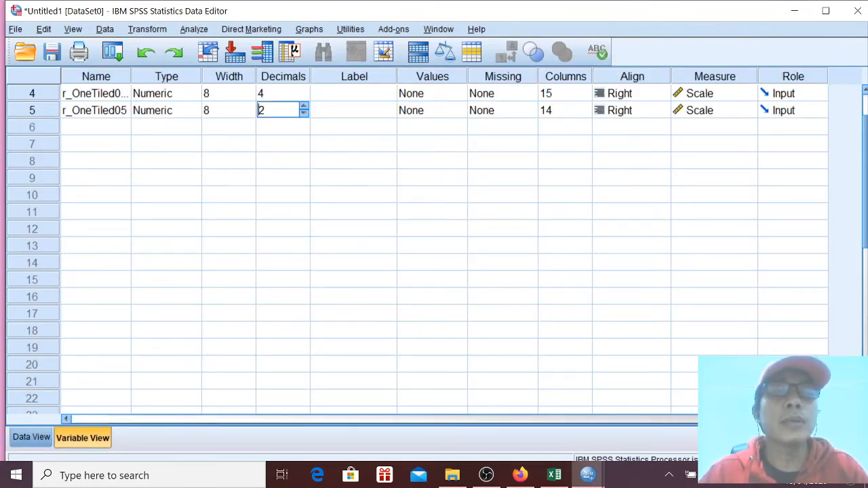
left_click(304, 106)
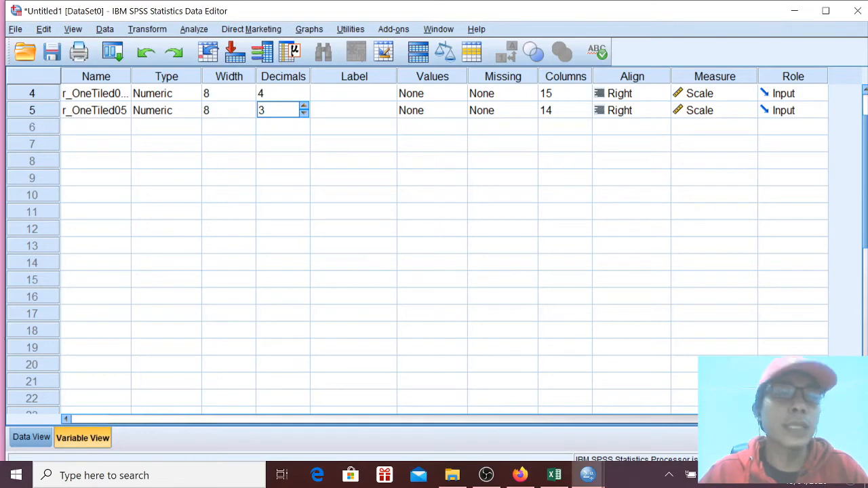
left_click(31, 437)
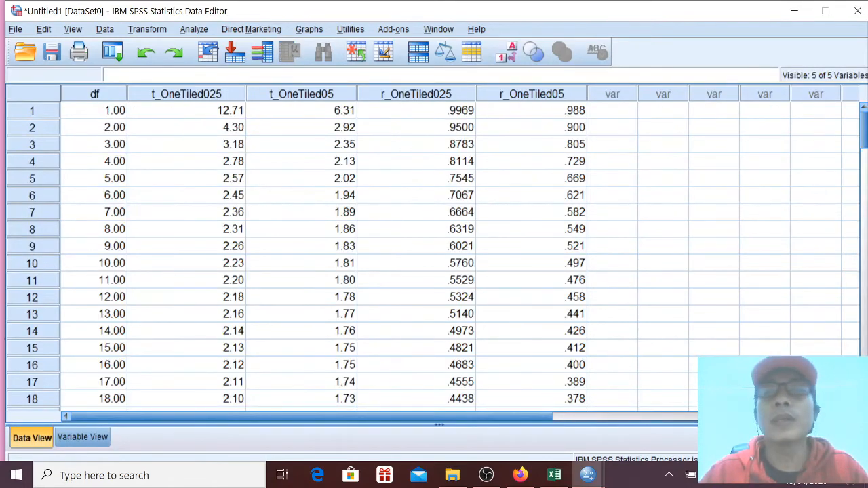
left_click(612, 162)
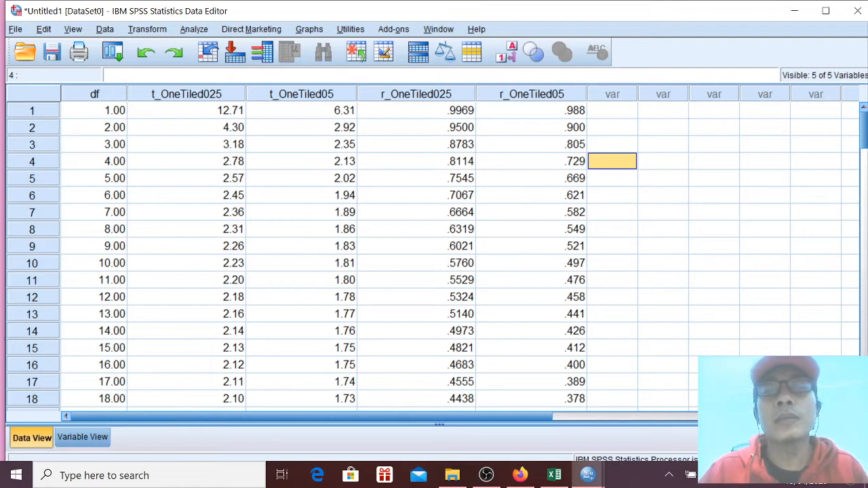
left_click(416, 110)
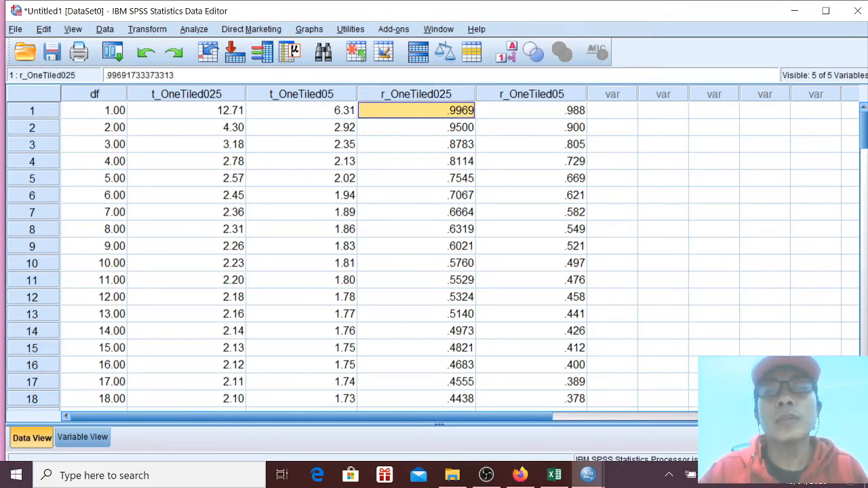
left_click(532, 110)
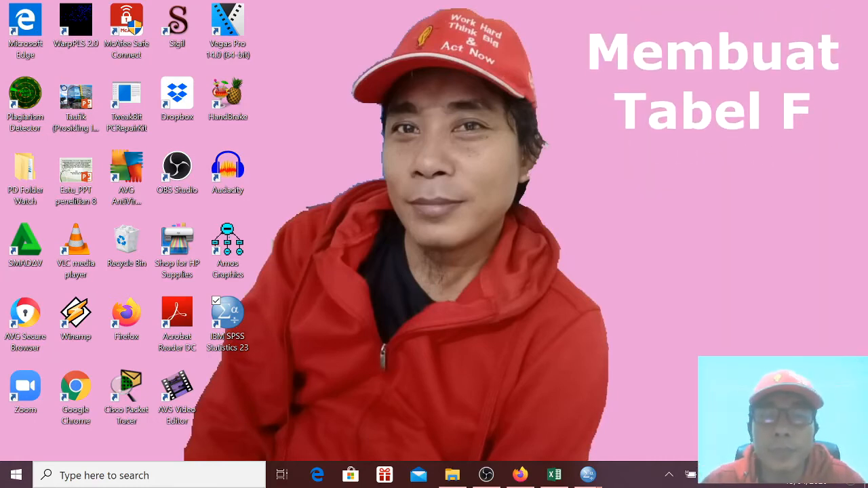
Bring the SPSS data sheet back up from the desktop and rename the variable df as df2.
mouse_move(588, 474)
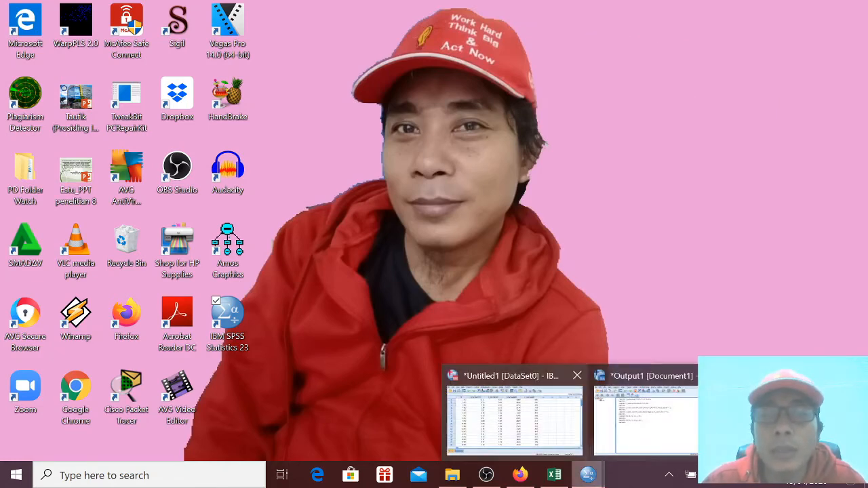
left_click(515, 415)
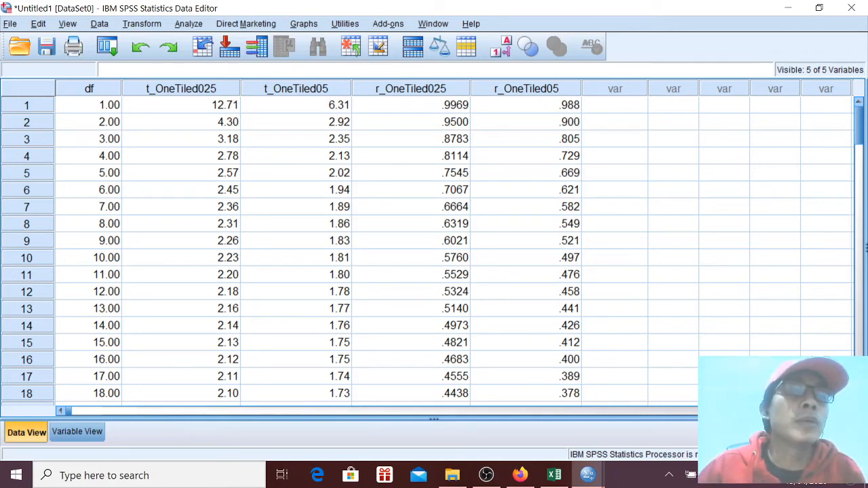
left_click(89, 88)
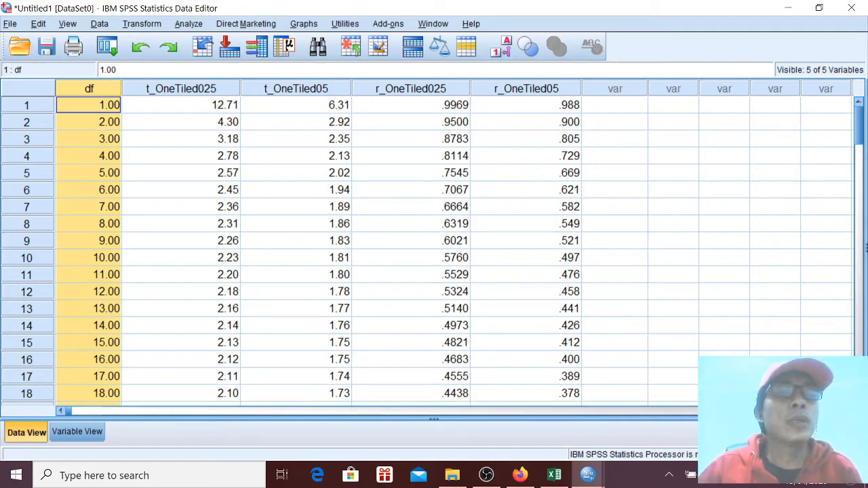
left_click(77, 432)
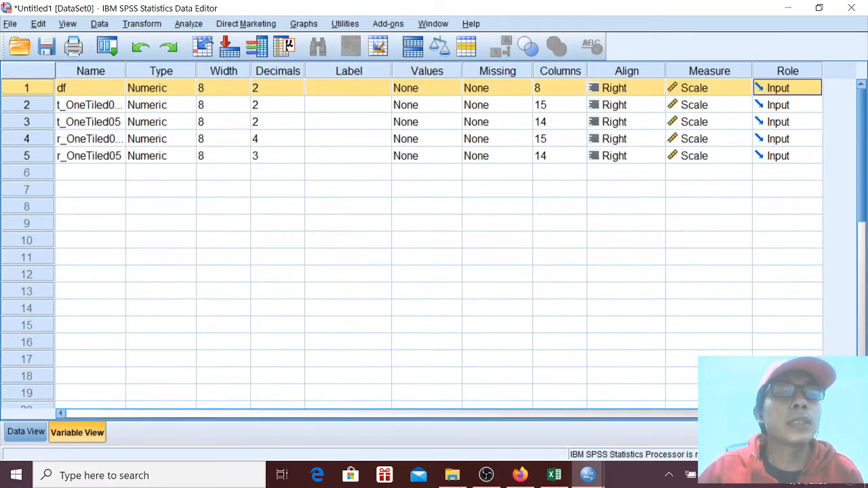
double_click(89, 89)
type("2")
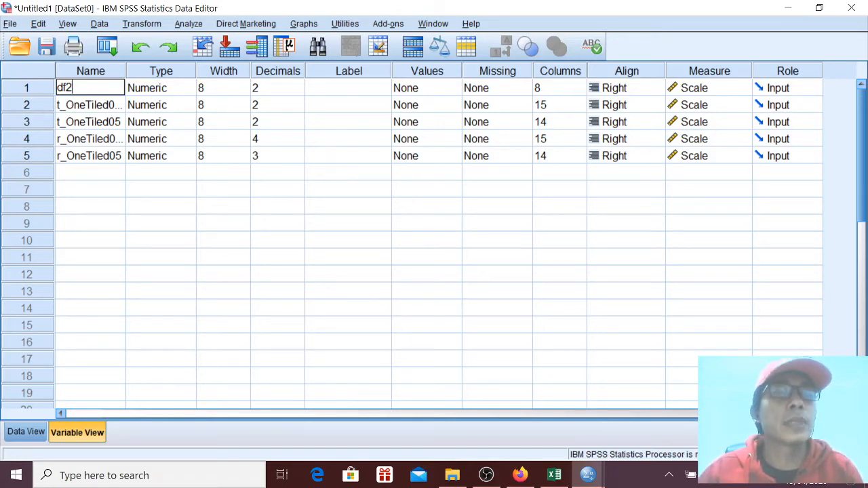
left_click(26, 432)
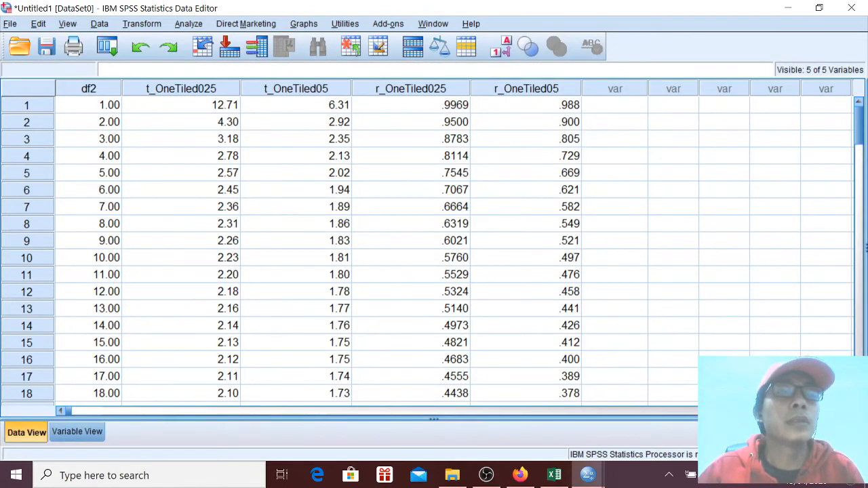
Start a new Compute Variable and clear both the old target variable name and the old numeric expression.
left_click(89, 88)
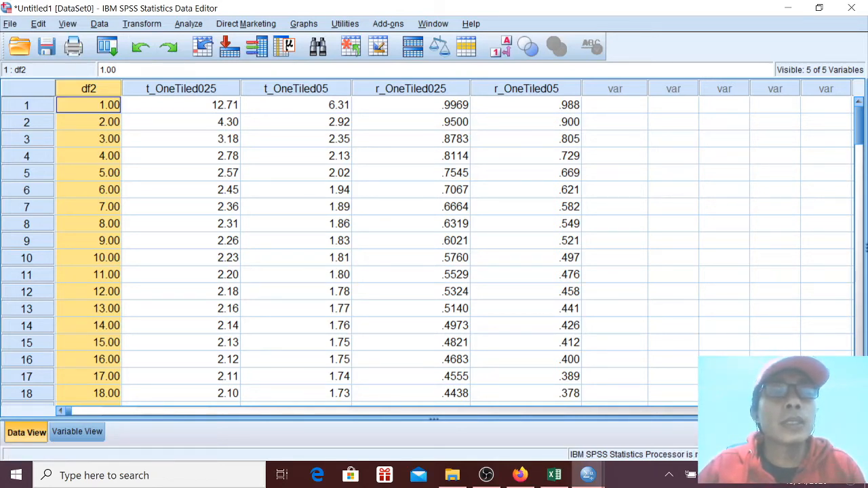
left_click(142, 24)
left_click(173, 42)
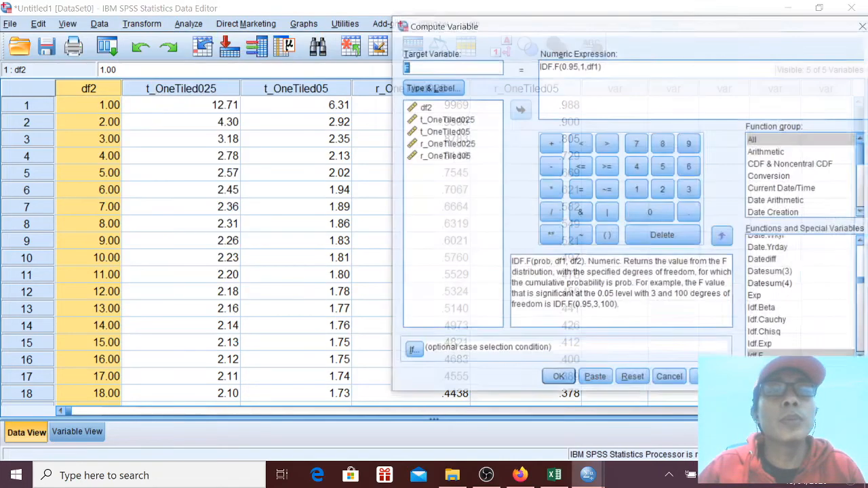
left_click(603, 66)
key("ctrl+a")
key("BackSpace")
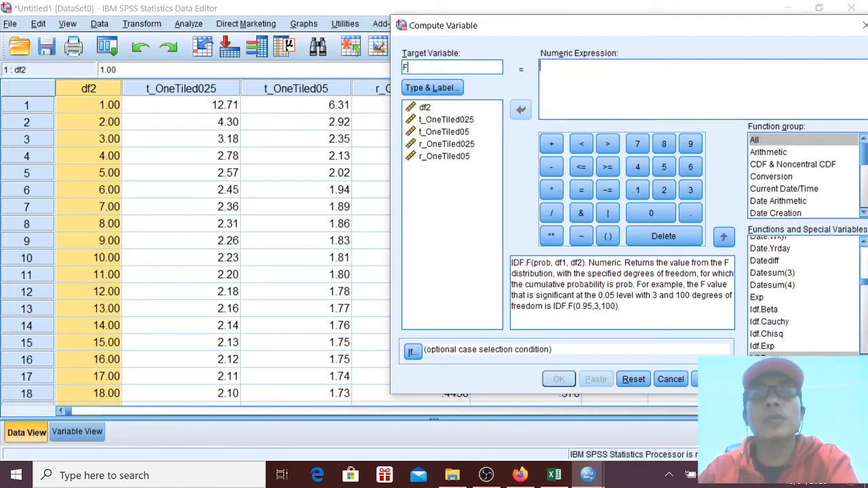
key("BackSpace")
left_click_drag(606, 29, 435, 18)
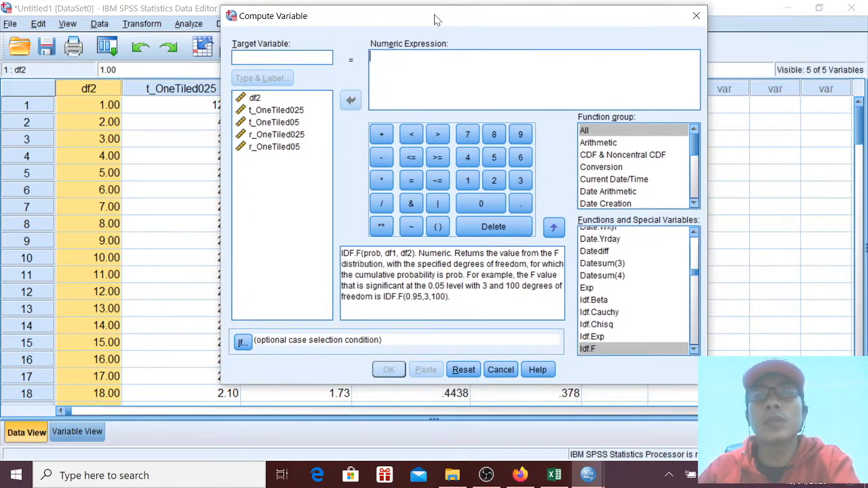
Build the numeric expression IDF.F(0.95,1,df2) from the Idf.F function, using df2 from the variable list as the last argument.
left_click(623, 130)
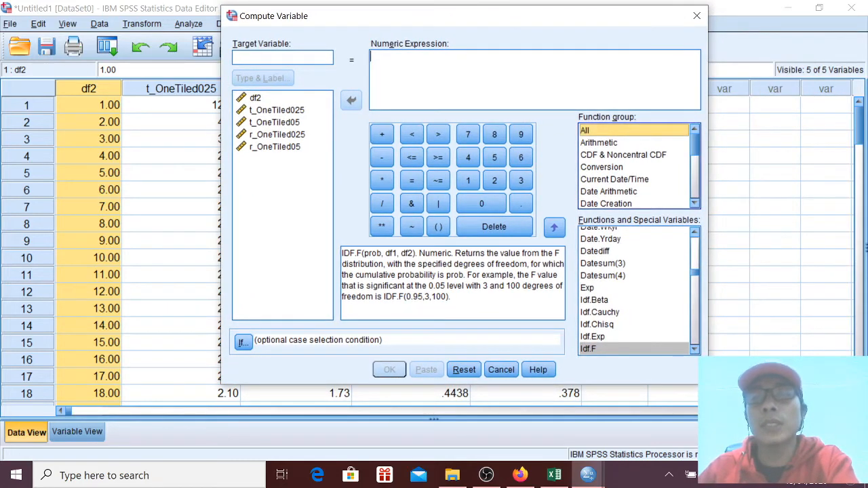
left_click(597, 349)
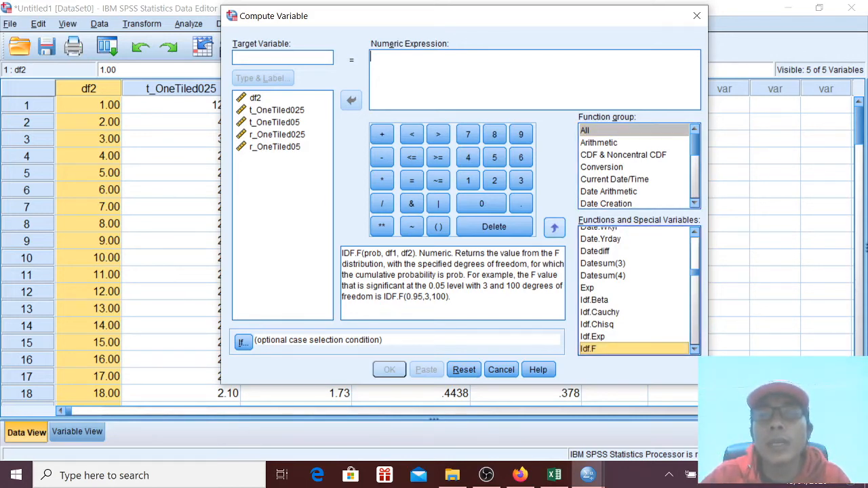
left_click(554, 227)
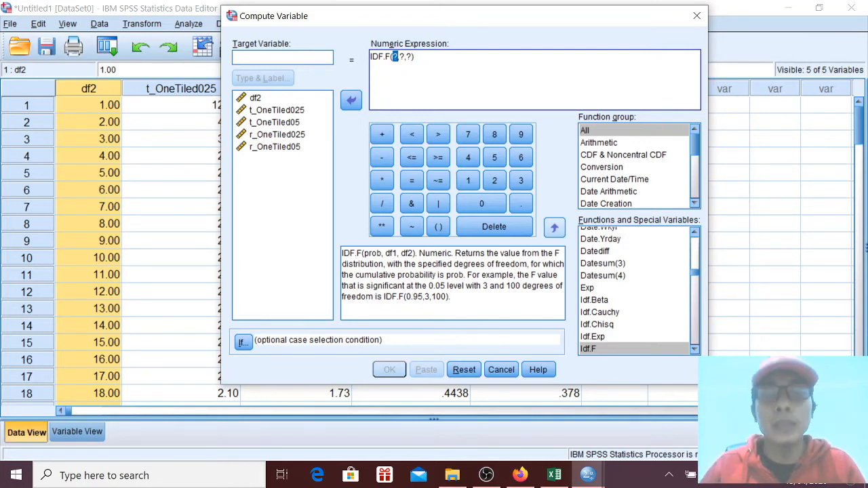
type("0.95")
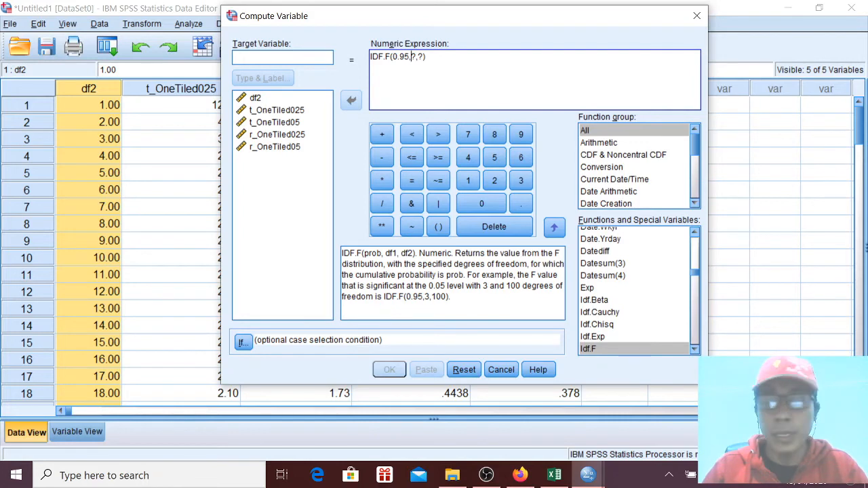
left_click_drag(410, 57, 417, 57)
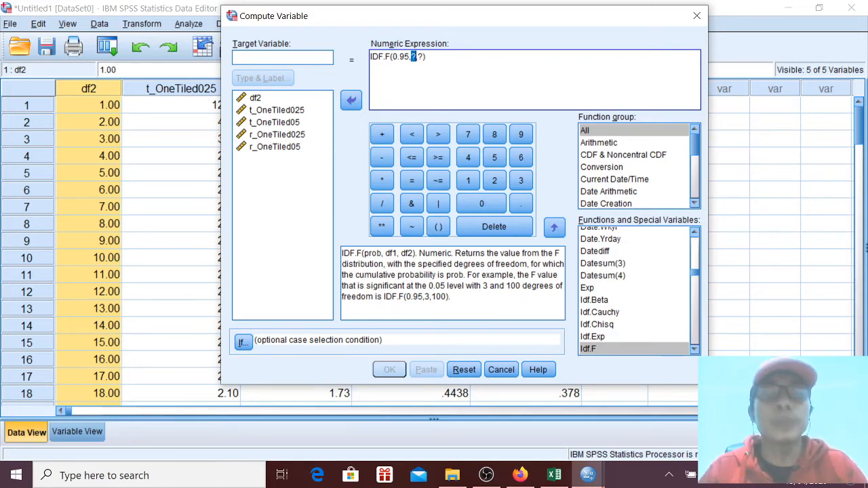
type("1")
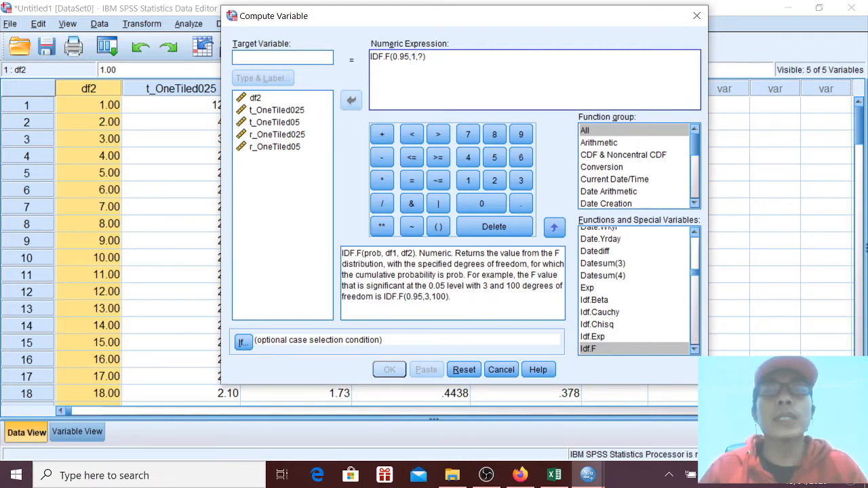
key("Right")
key("shift+Right")
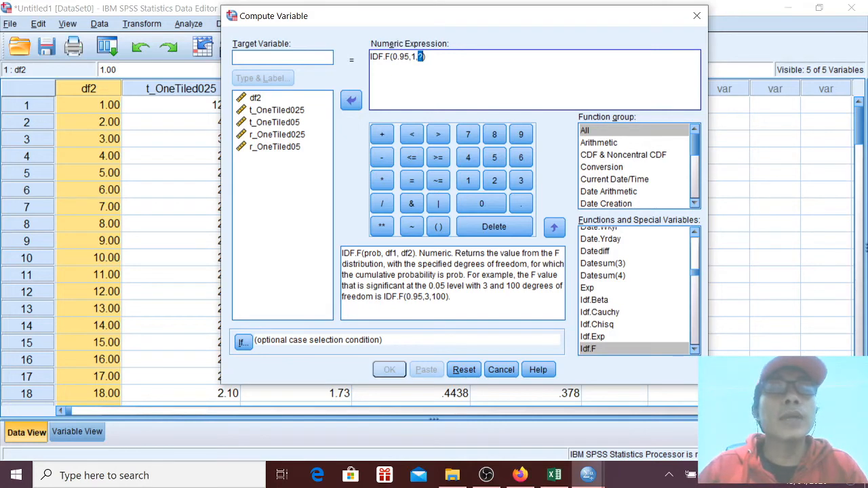
left_click(255, 98)
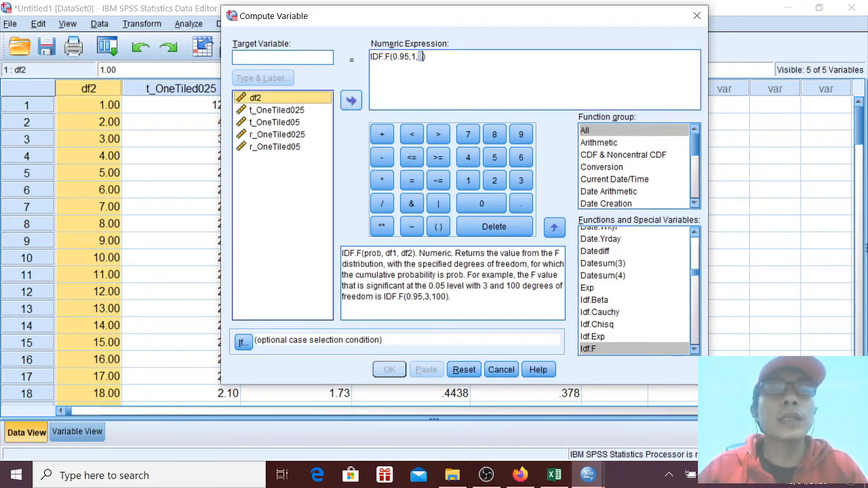
left_click(351, 101)
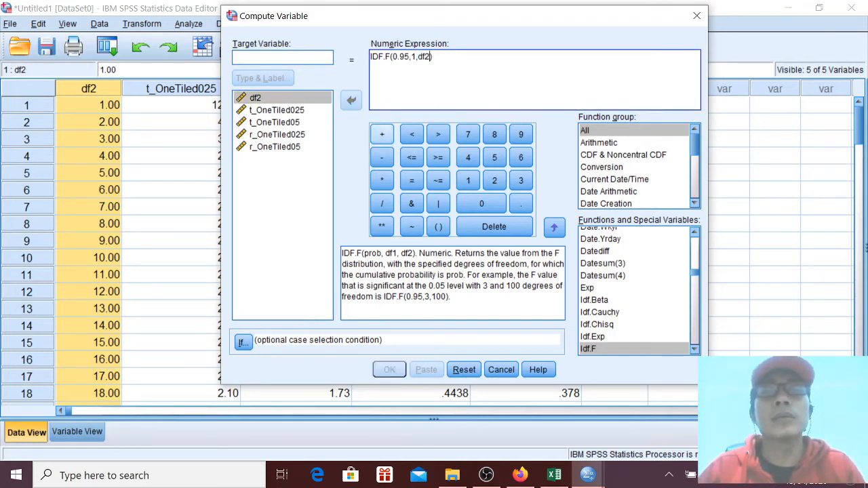
Name the target variable F_01_005 and run the computation.
left_click(282, 58)
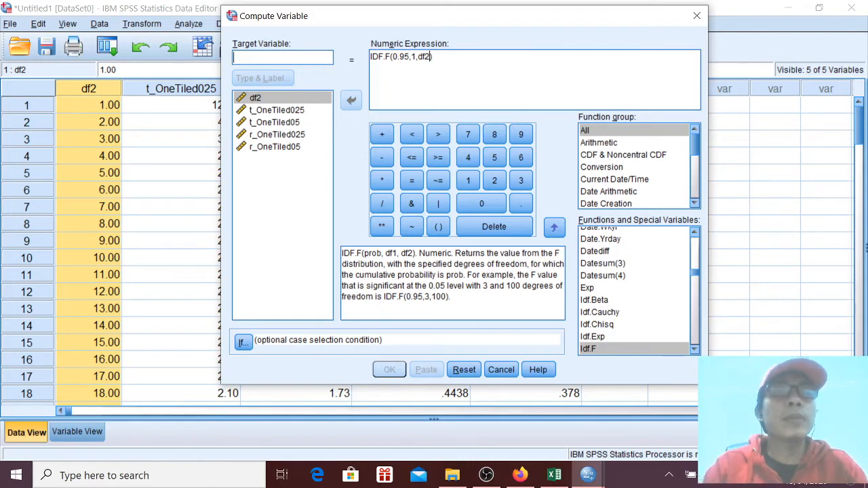
type("DF")
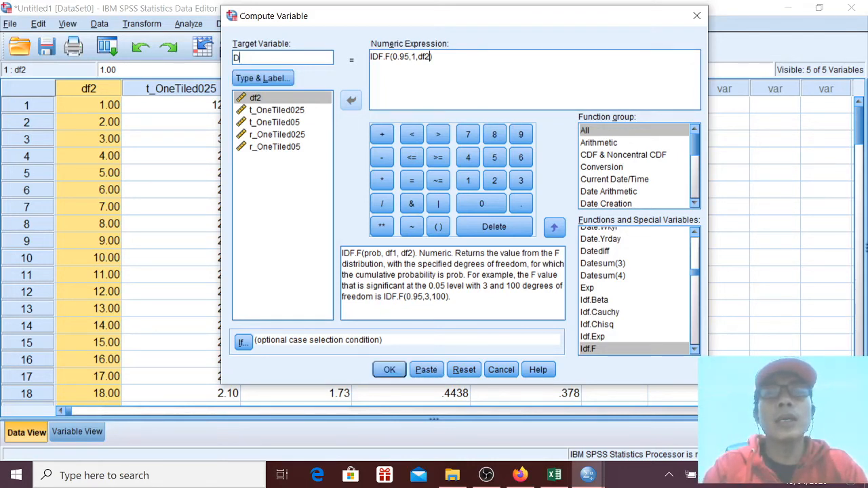
key("BackSpace")
key("BackSpace")
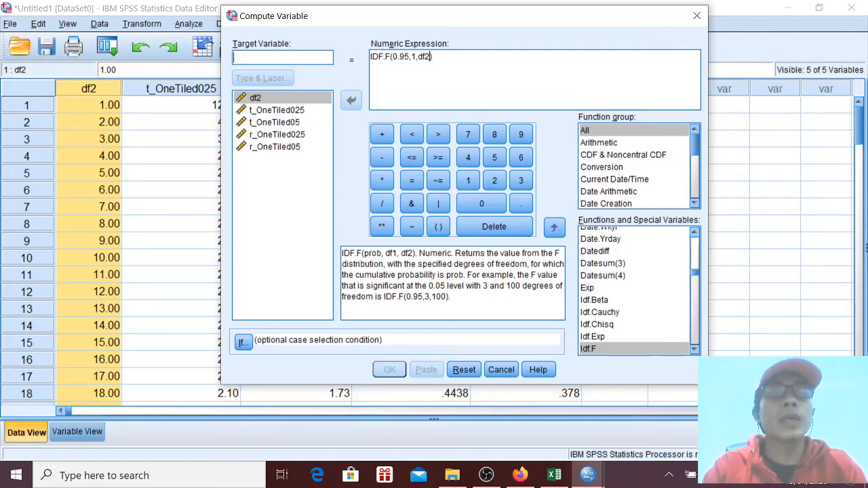
type("F_")
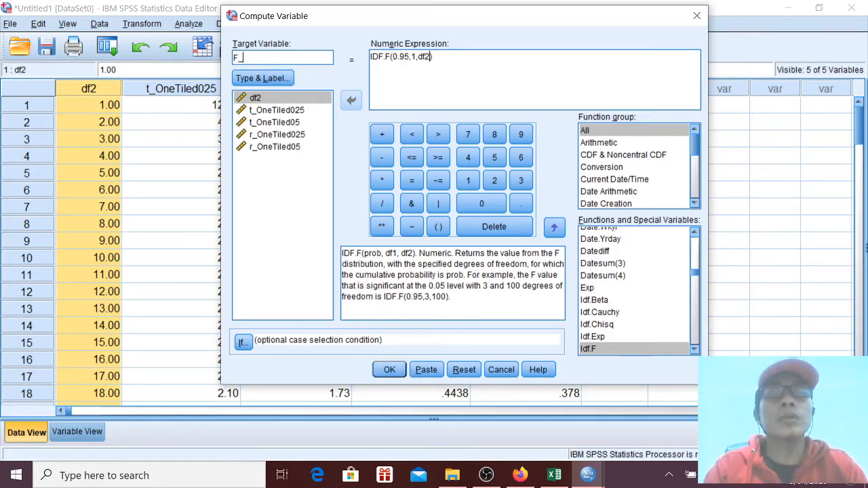
type("01_")
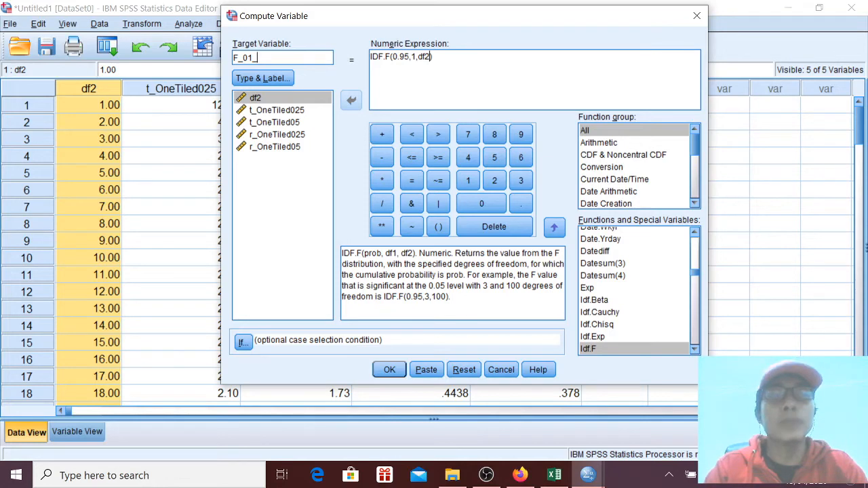
type("05")
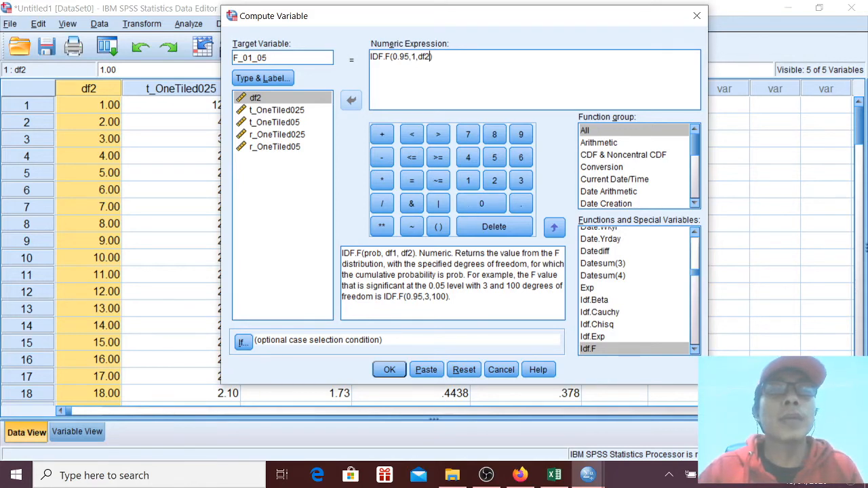
key("Left")
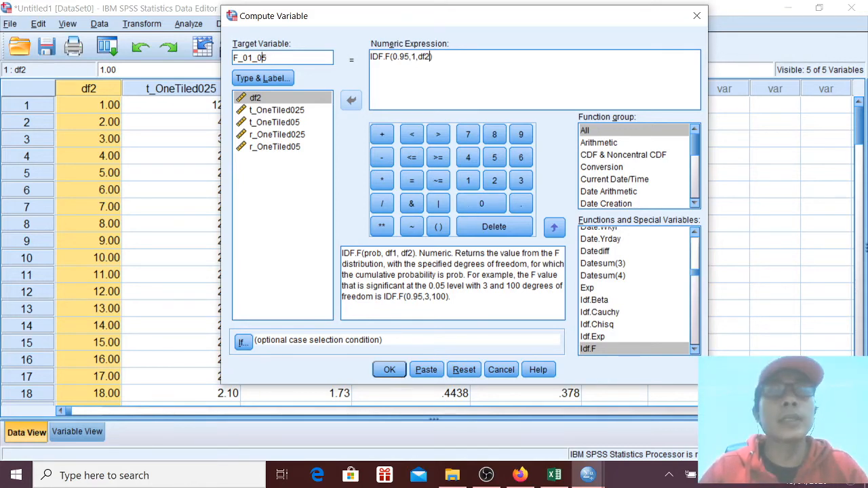
type("0")
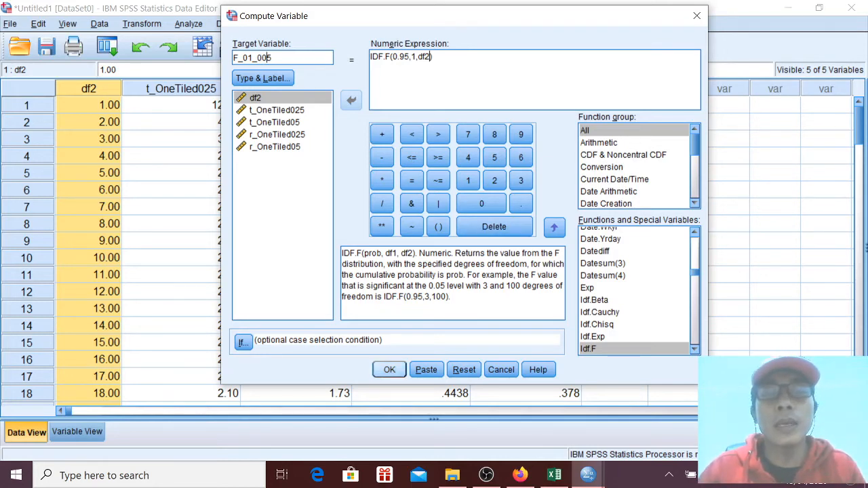
left_click(389, 370)
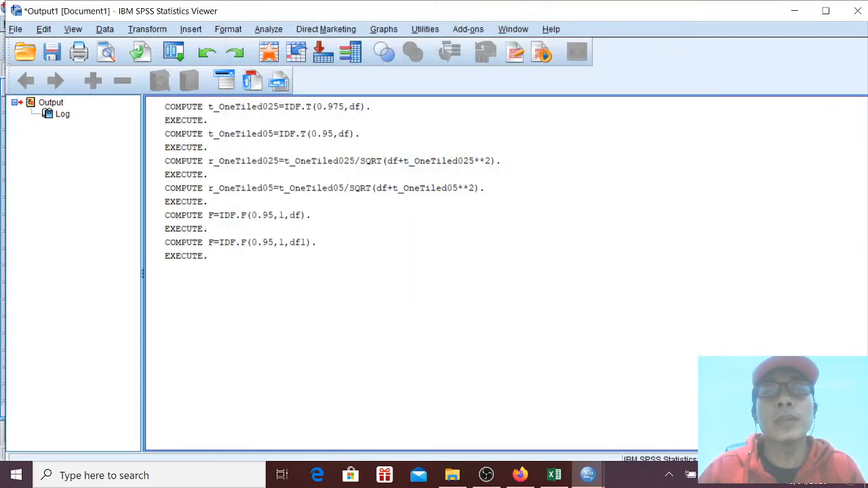
Return to the data sheet and start another Compute Variable with the target variable name changed to F_02_005.
mouse_move(587, 474)
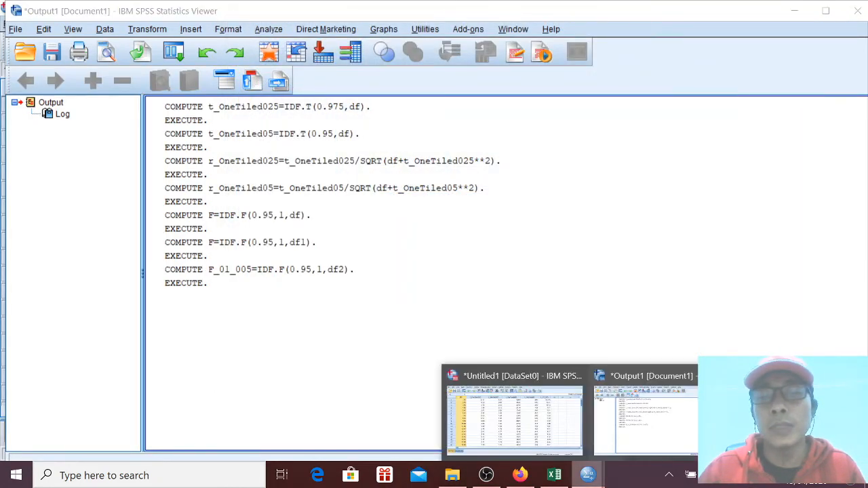
left_click(513, 413)
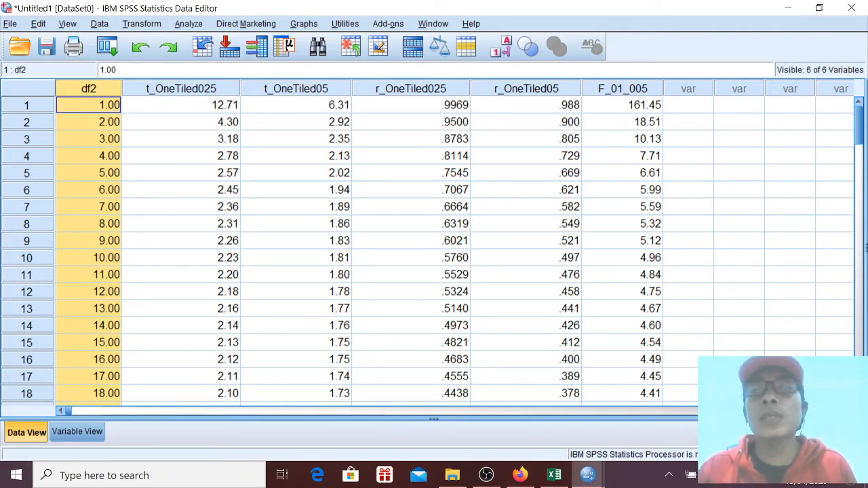
left_click(141, 24)
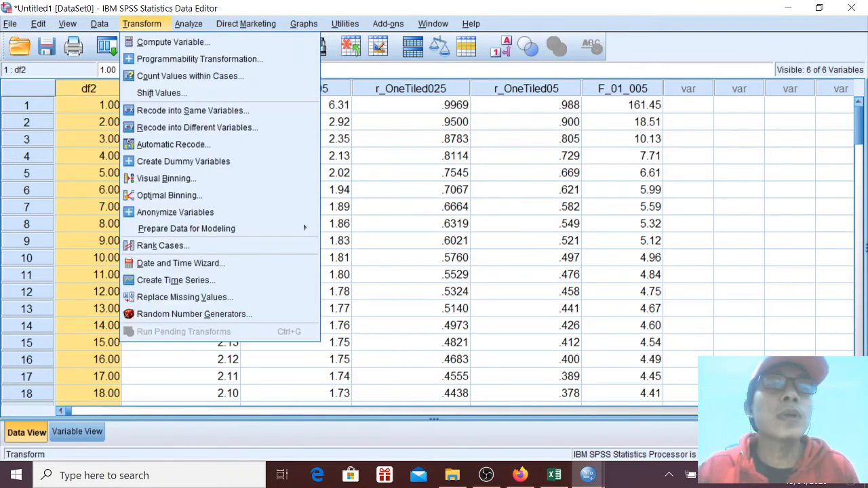
left_click(170, 42)
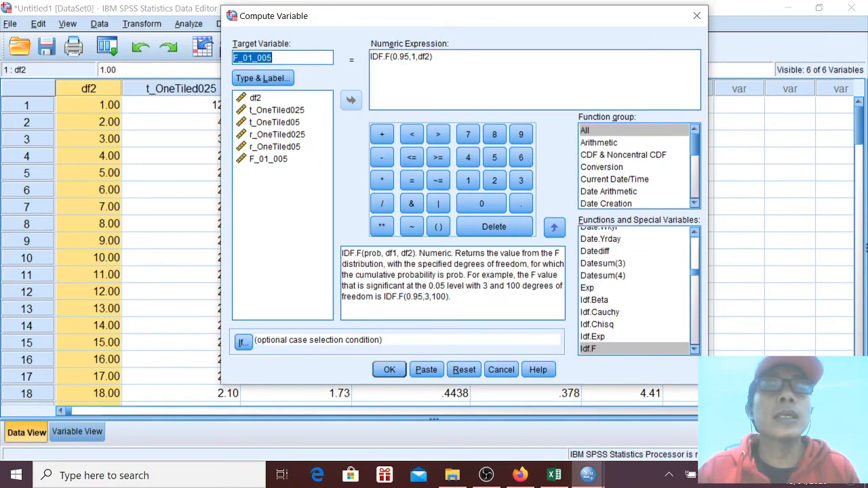
left_click(253, 58)
left_click_drag(253, 58, 248, 58)
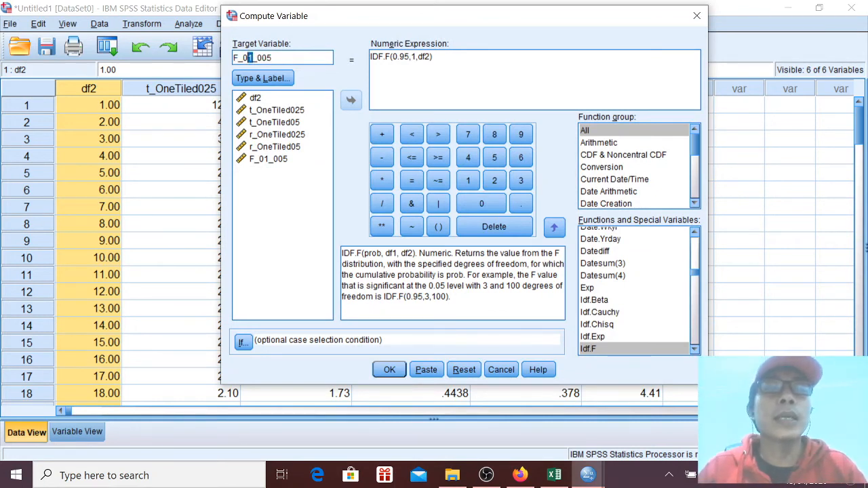
type("2")
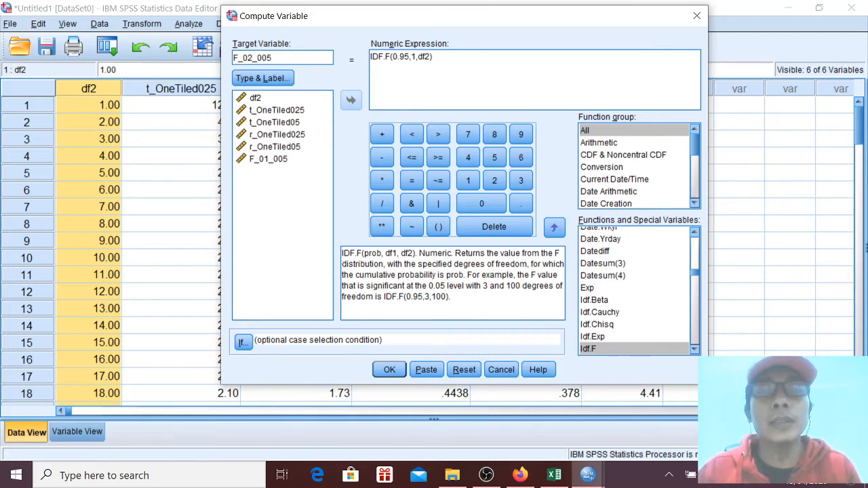
Change the first degrees of freedom in the expression to 2, giving IDF.F(0.95,2,df2), and run the computation.
left_click(416, 57)
left_click_drag(417, 57, 411, 57)
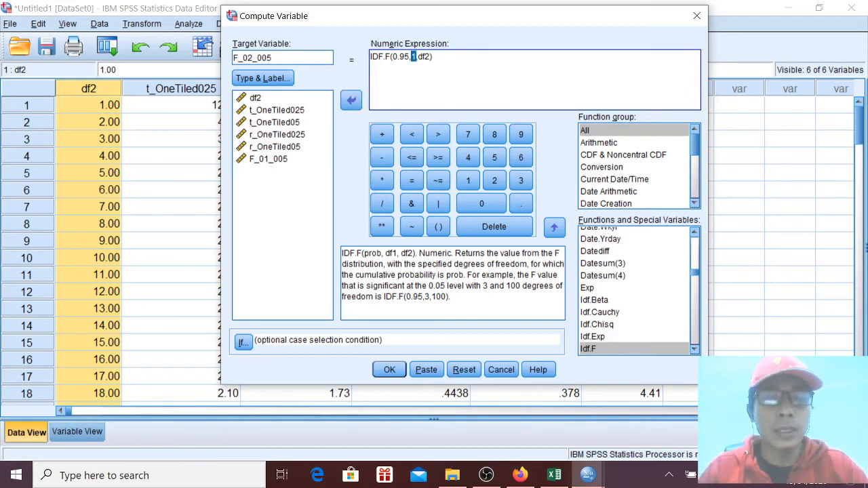
type("2")
left_click(390, 370)
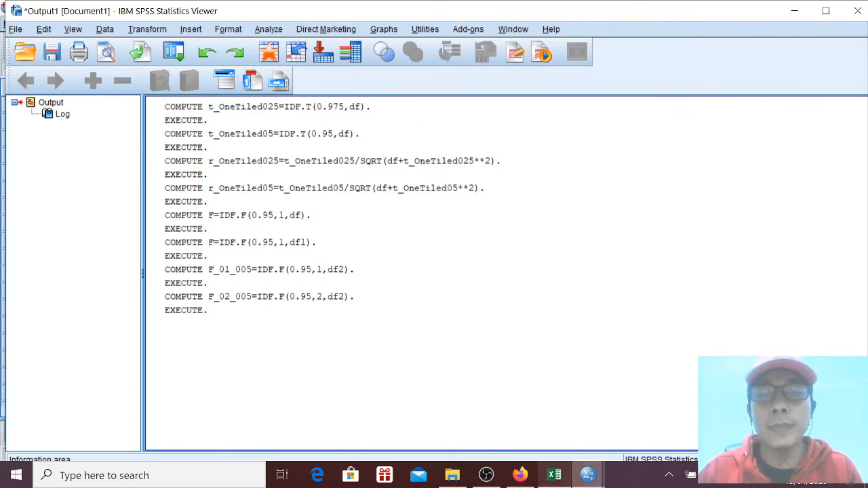
Go back to the data sheet and reopen Compute Variable, changing the target variable name to F_03_005.
mouse_move(587, 474)
left_click(520, 407)
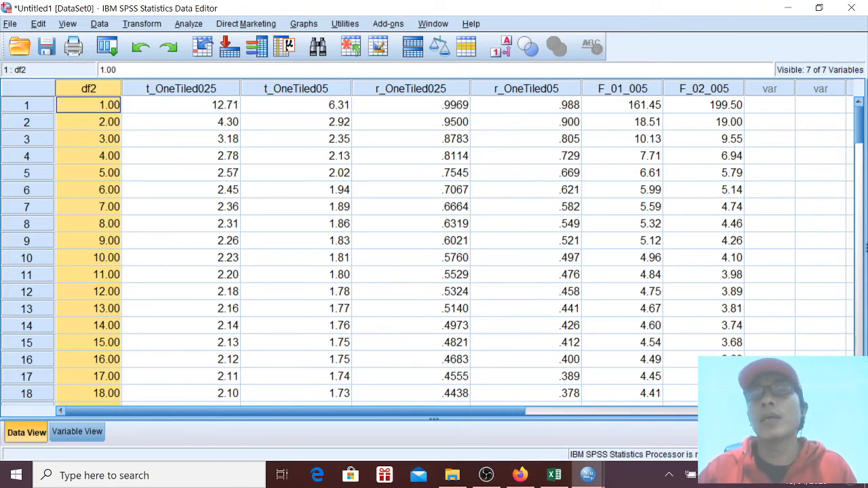
left_click(141, 24)
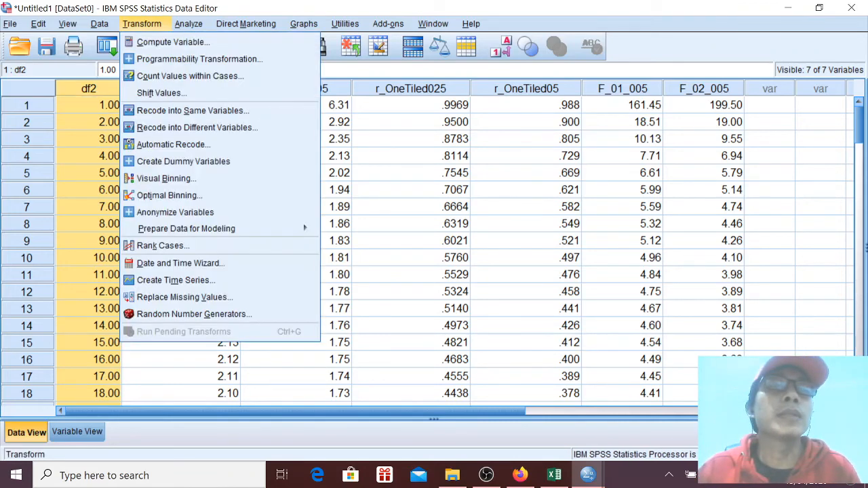
left_click(168, 42)
left_click_drag(248, 57, 253, 58)
type("3_005")
Change the first degrees of freedom in the expression to 3, giving IDF.F(0.95,3,df2), and run the computation.
left_click(400, 57)
left_click_drag(409, 57, 415, 57)
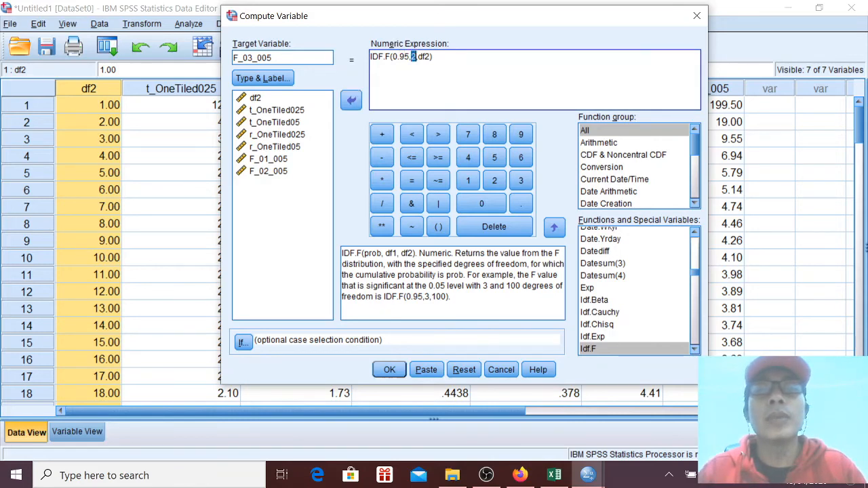
type("3")
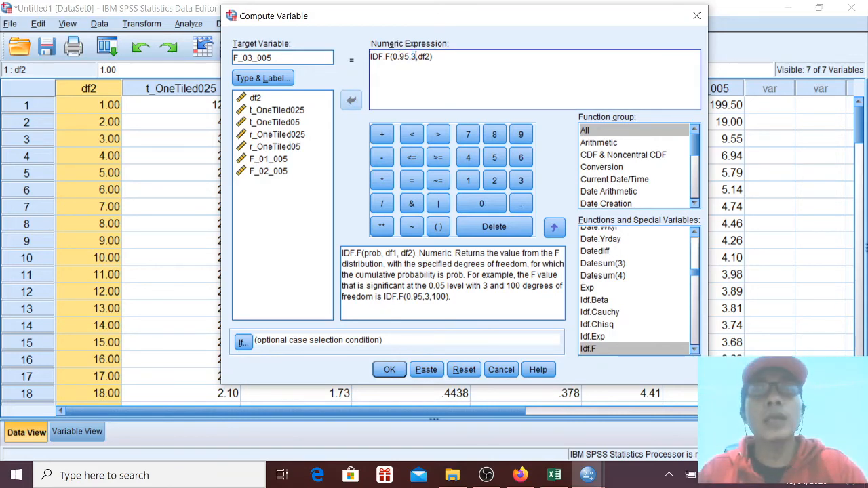
left_click(389, 369)
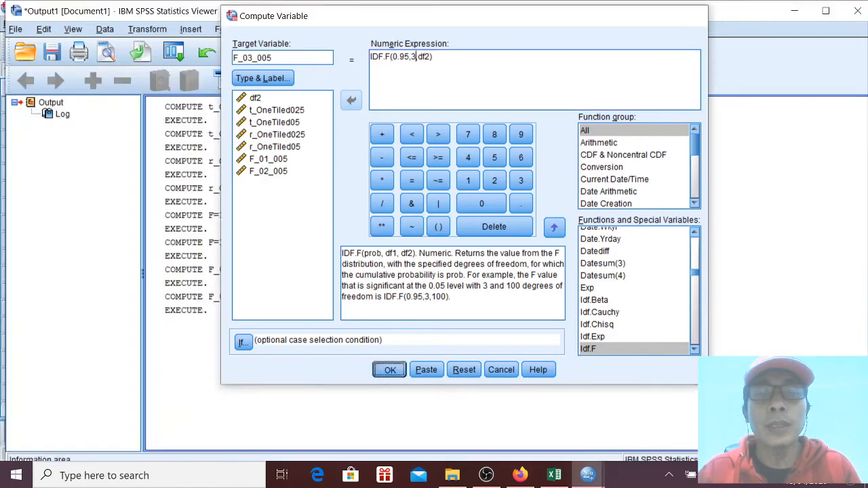
Return to the data sheet and narrow the two t_OneTiled and two r_OneTiled columns to fit their headings.
mouse_move(588, 475)
left_click(505, 400)
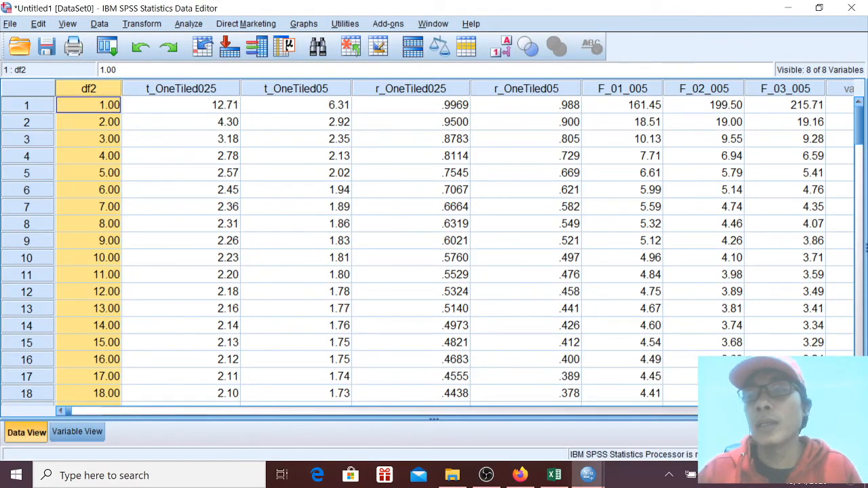
scroll(454, 250, "right", 1)
scroll(434, 251, "right", 1)
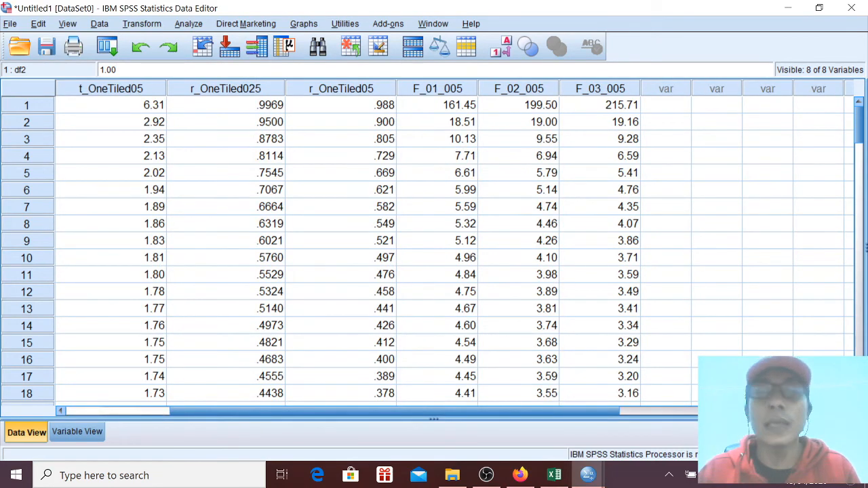
scroll(434, 251, "left", 2)
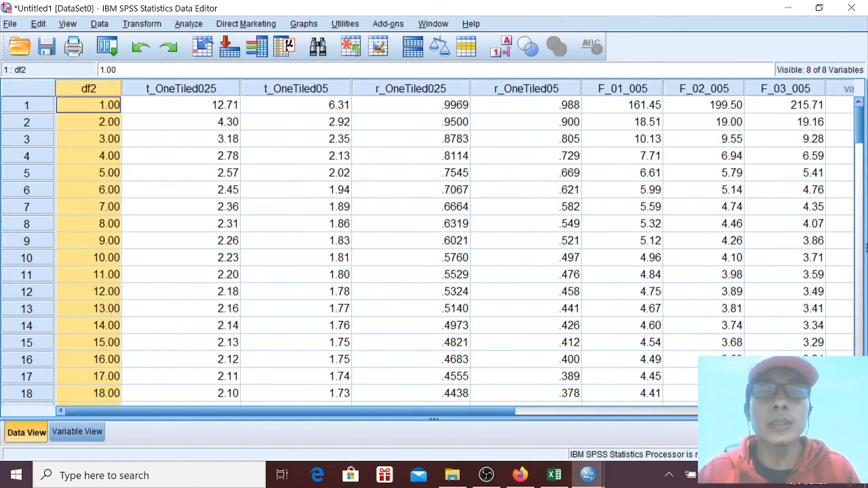
left_click_drag(240, 88, 203, 88)
left_click_drag(314, 88, 276, 89)
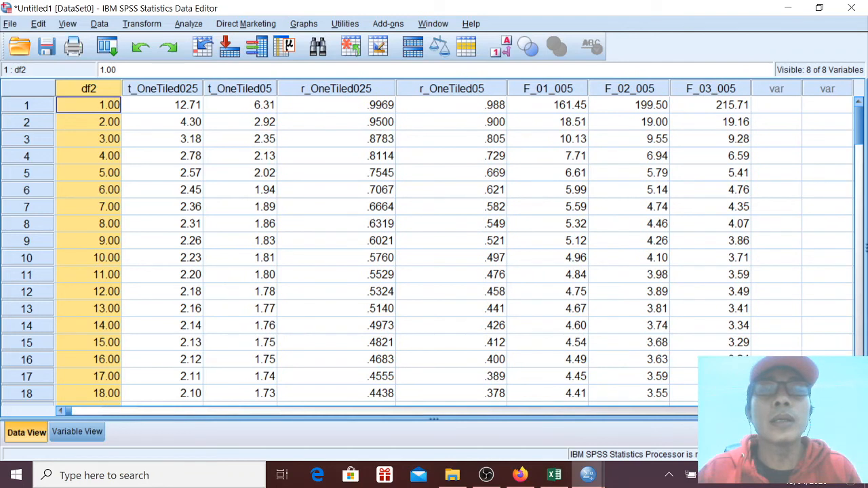
left_click_drag(395, 88, 358, 88)
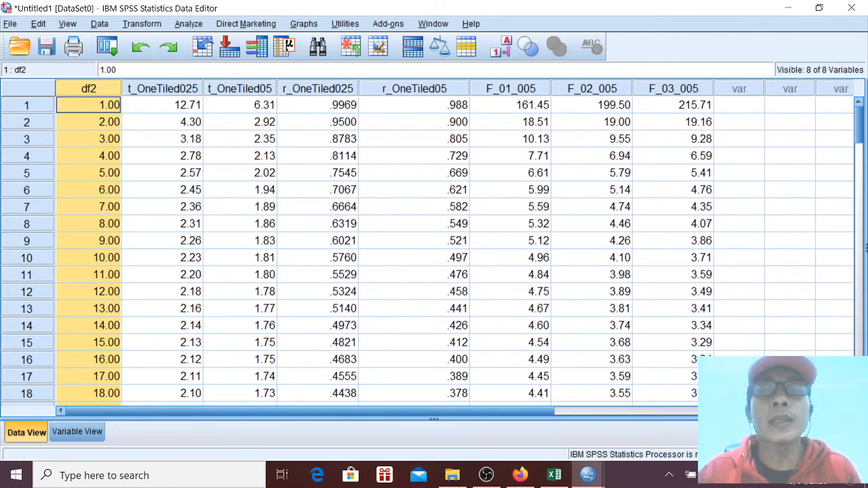
left_click_drag(467, 88, 431, 88)
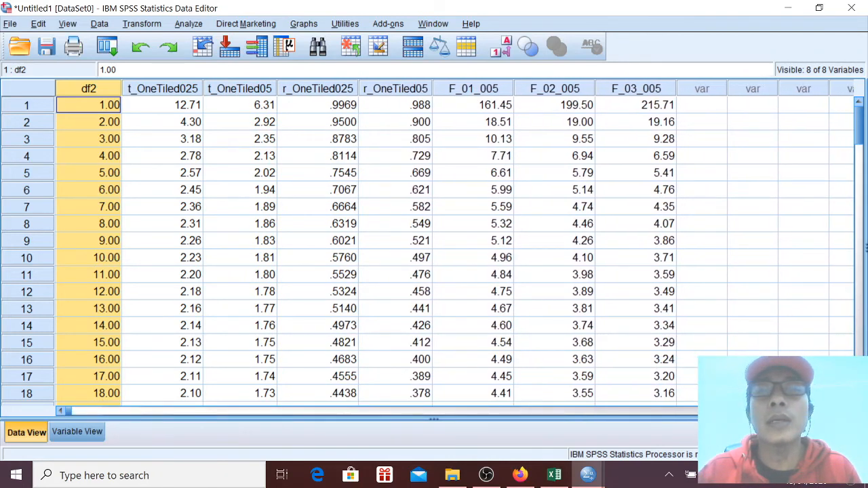
Narrow the F_01_005, F_02_005 and F_03_005 columns slightly.
left_click_drag(514, 88, 500, 88)
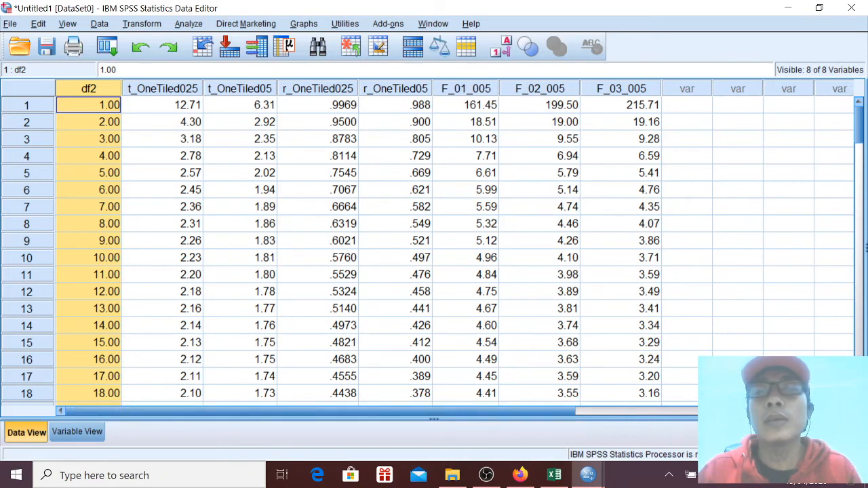
left_click_drag(580, 88, 572, 88)
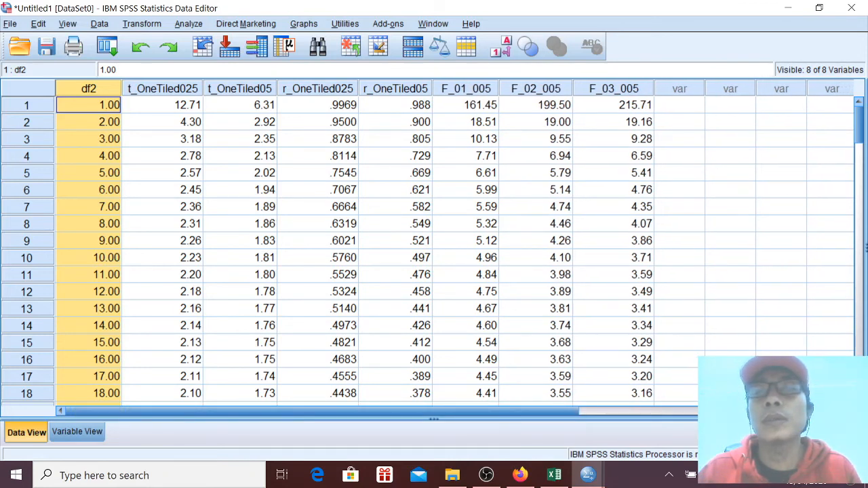
left_click_drag(656, 88, 647, 88)
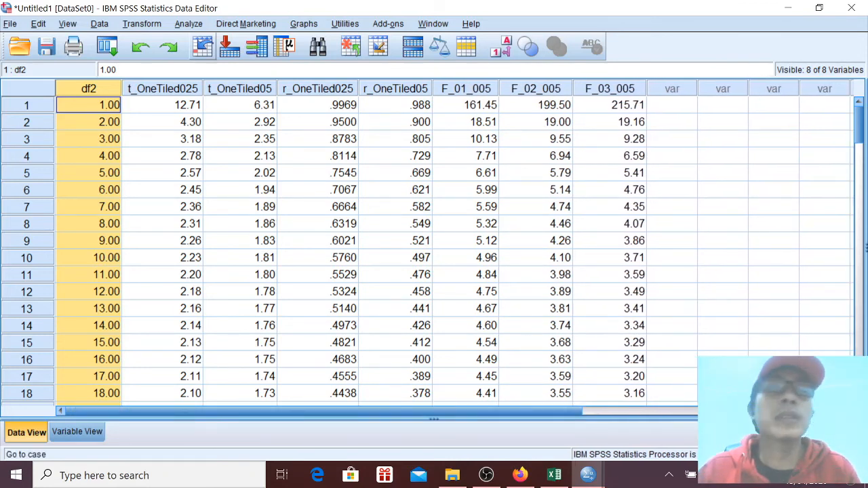
Start another Compute Variable with the target variable name changed to F_04_005.
left_click(142, 24)
left_click(173, 42)
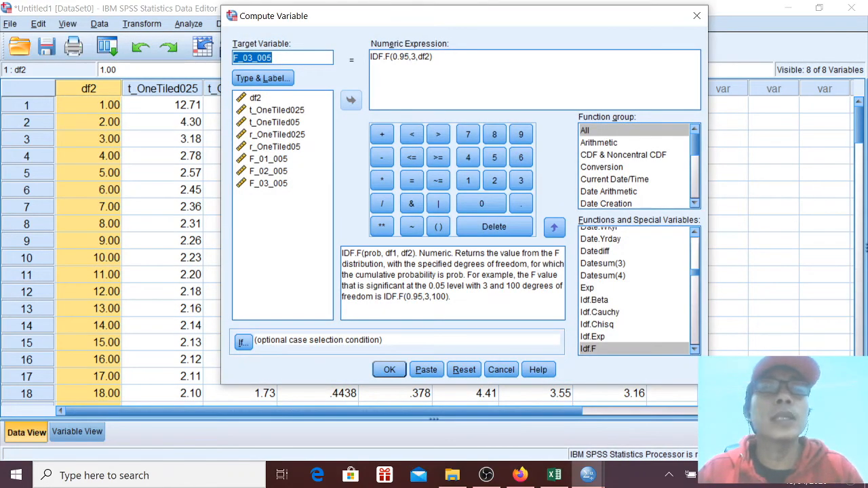
left_click(252, 57)
left_click_drag(252, 57, 246, 58)
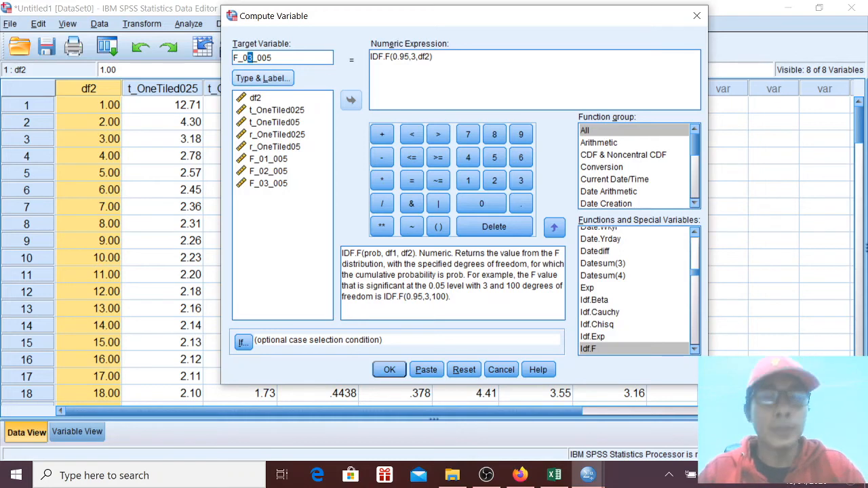
type("4")
Change the first degrees of freedom in the expression to 4, giving IDF.F(0.95,4,df2), and run the computation.
left_click(416, 57)
left_click_drag(416, 57, 411, 57)
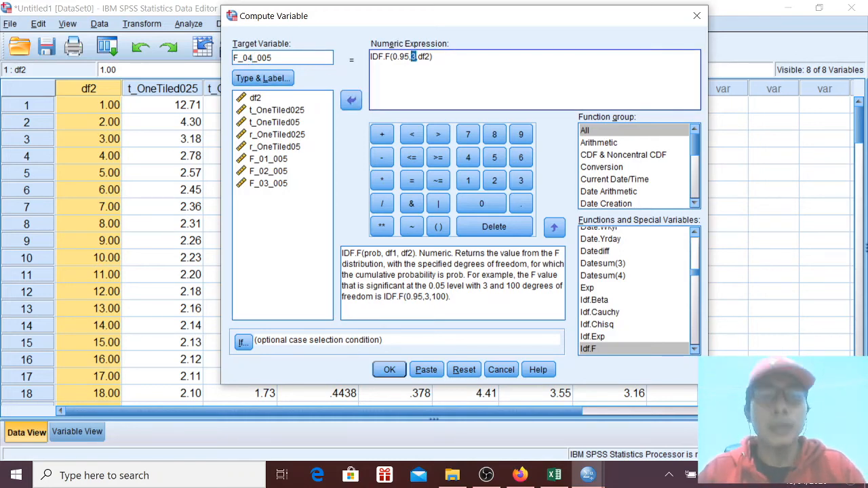
type("4")
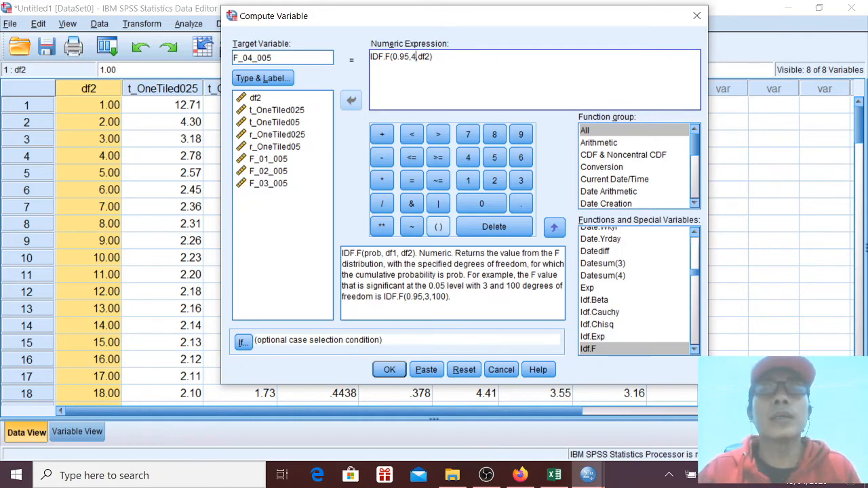
left_click(389, 370)
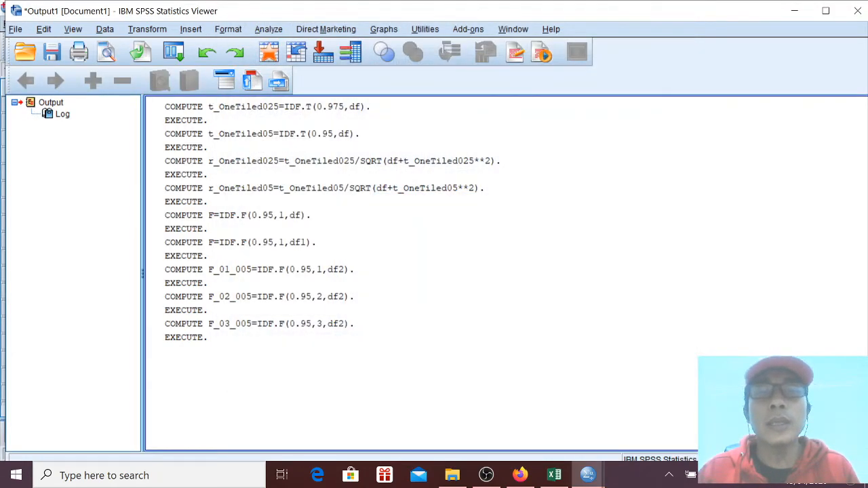
Go back to the data sheet and reopen Compute Variable, changing the target variable name to F_03_001.
mouse_move(588, 475)
left_click(505, 414)
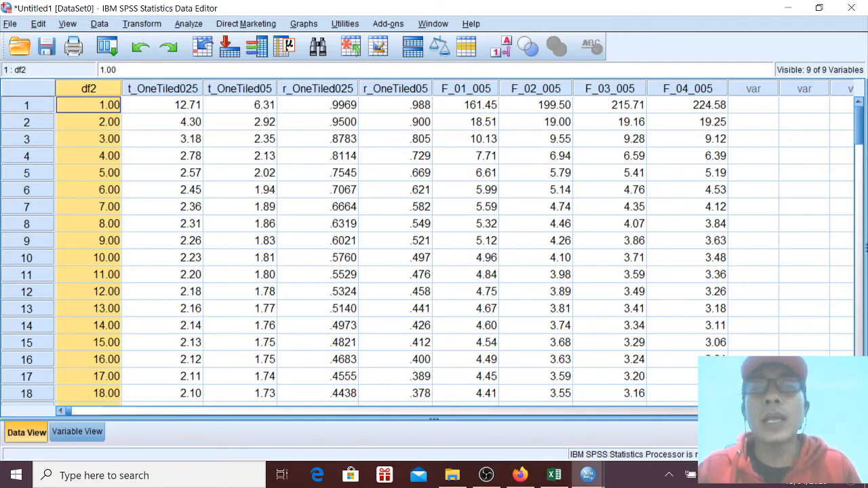
left_click(142, 23)
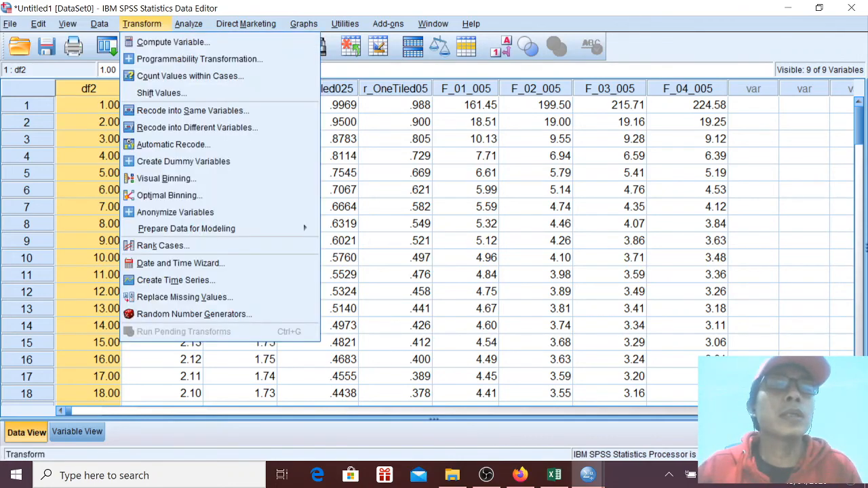
left_click(163, 40)
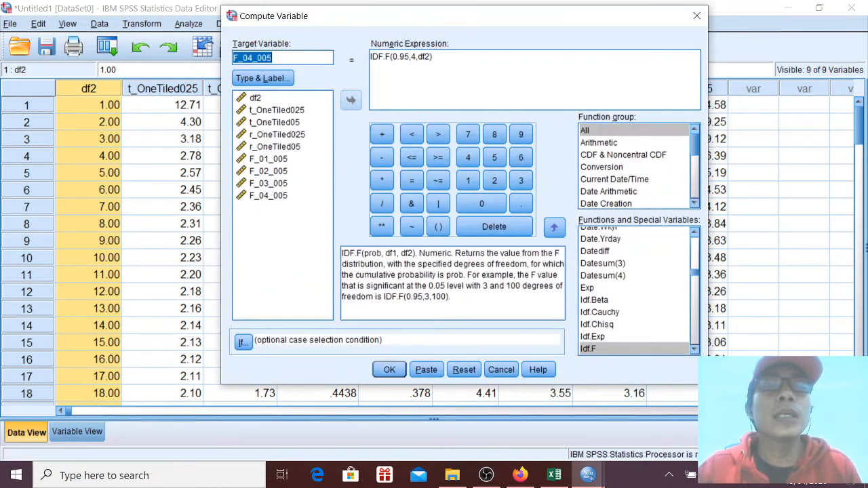
left_click(253, 57)
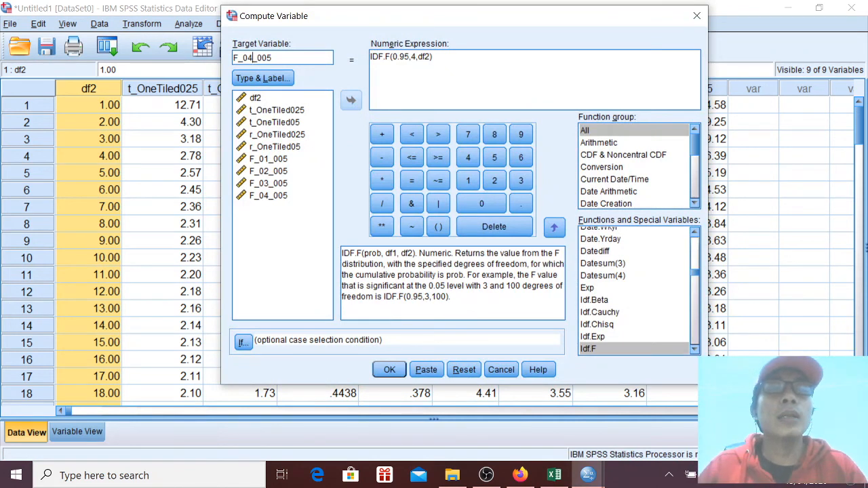
key("shift+Left")
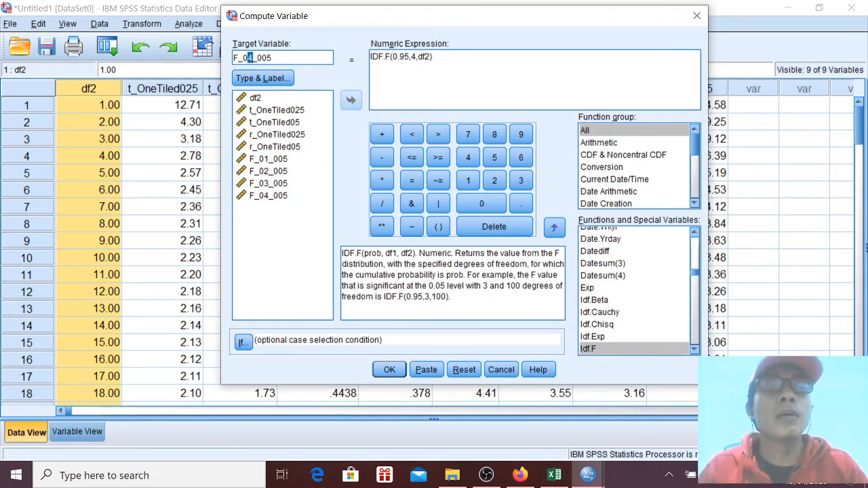
type("3")
key("End")
key("shift+Left")
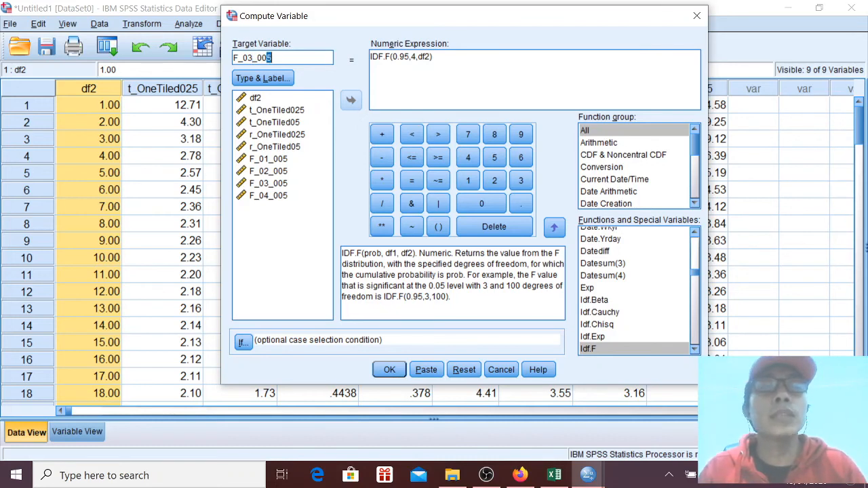
type("1")
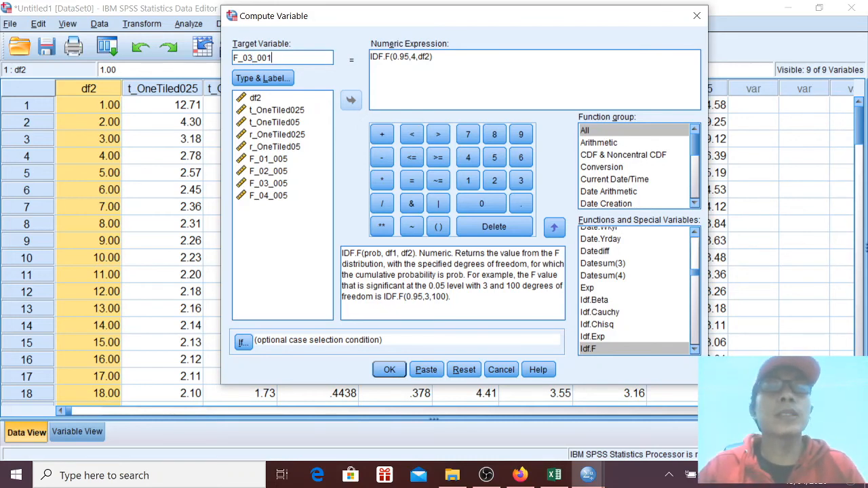
Set the probability to 0.99 and the first degrees of freedom to 3, giving IDF.F(0.99,3,df2), and run the computation.
left_click(405, 56)
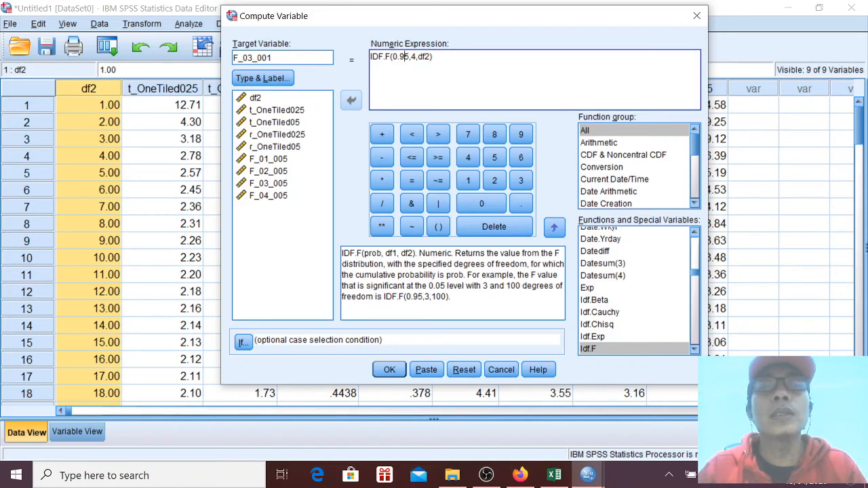
double_click(405, 57)
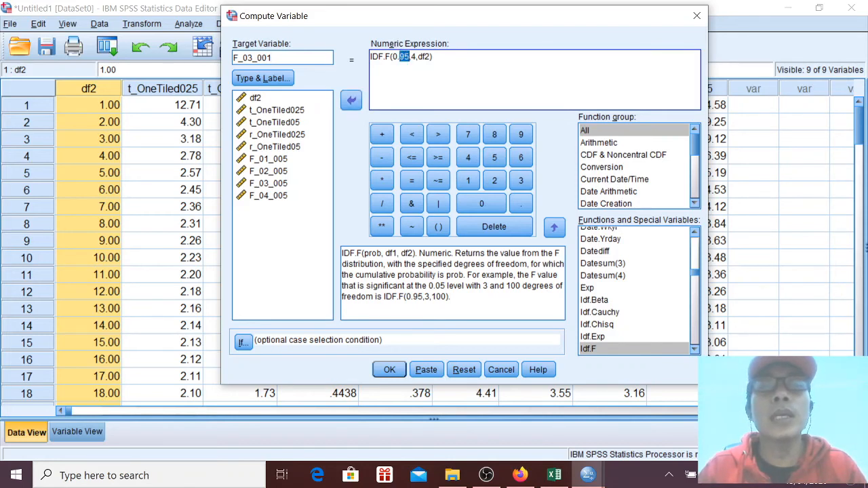
type("99")
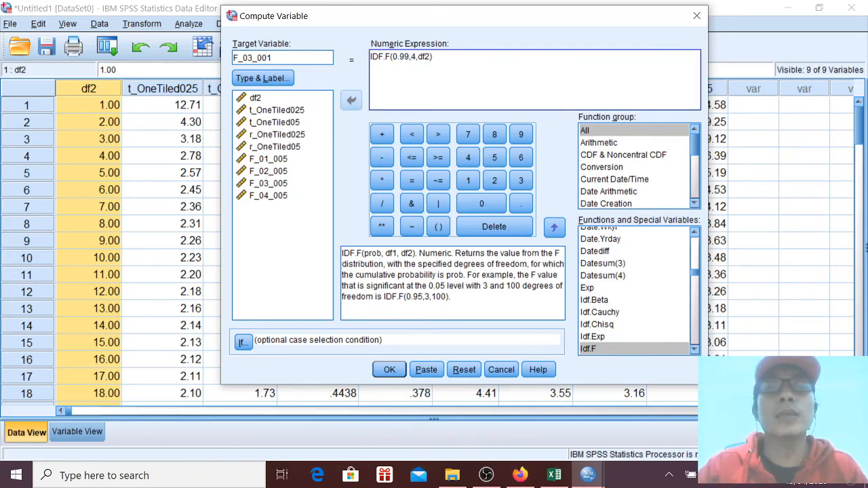
double_click(412, 56)
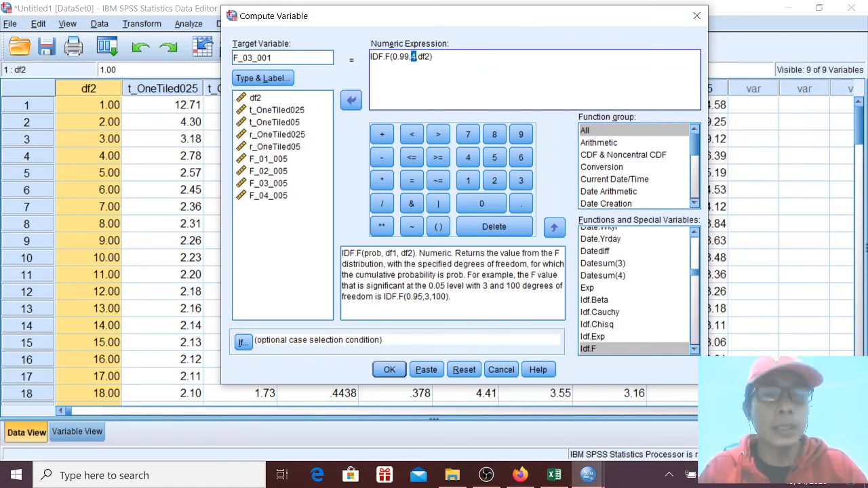
type("3")
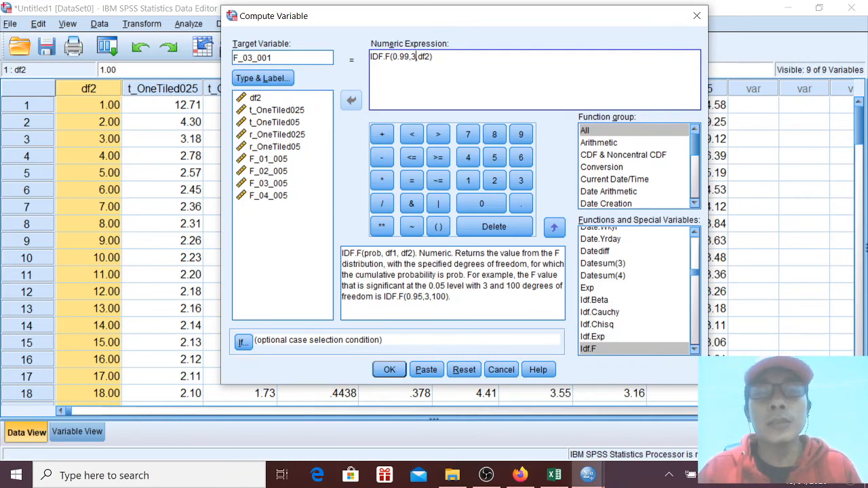
left_click(389, 369)
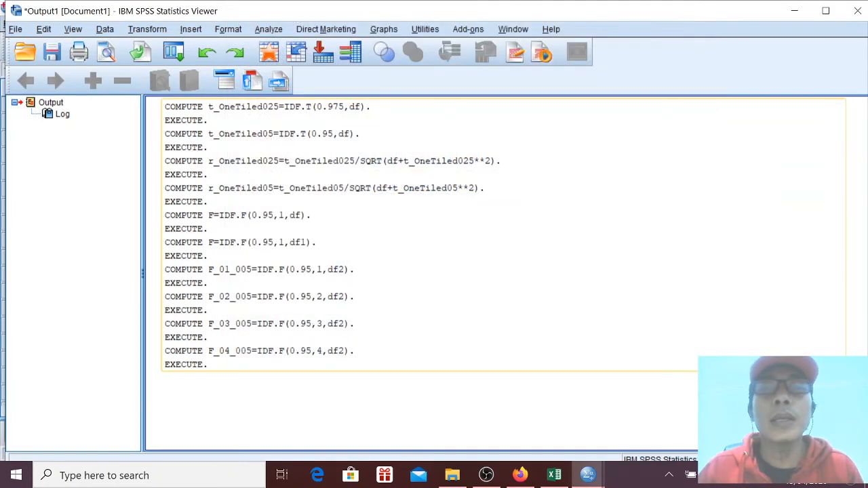
Return to the data sheet and compare the F_03_005 column with the F_03_001 column.
mouse_move(587, 474)
left_click(513, 417)
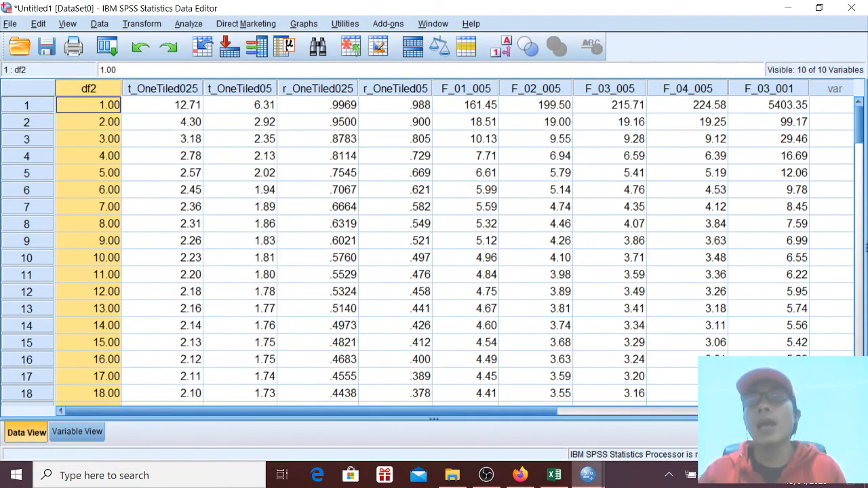
left_click(769, 105)
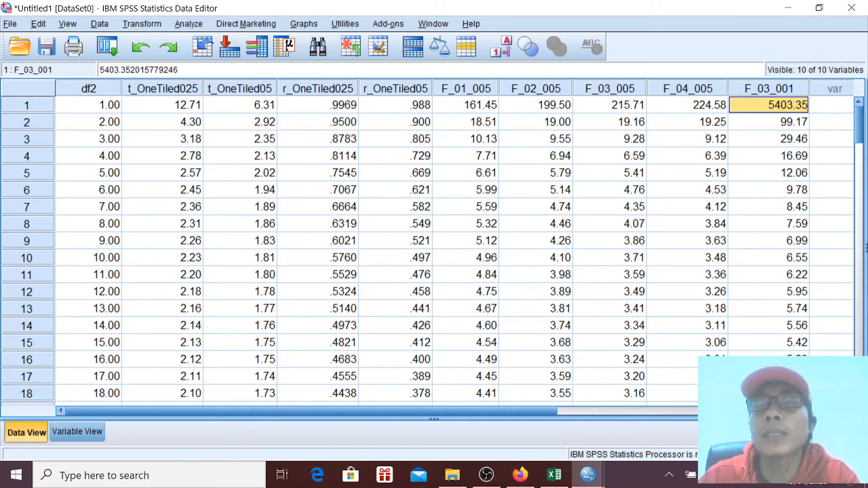
left_click(609, 89)
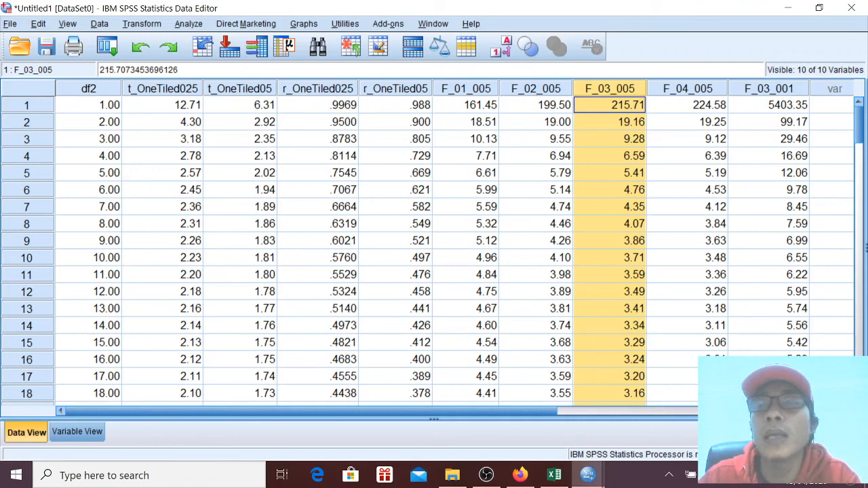
left_click(769, 89)
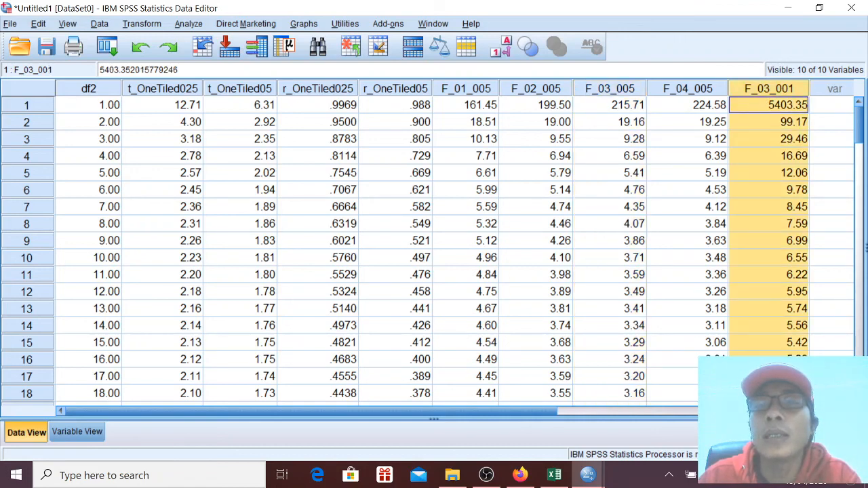
left_click(609, 88)
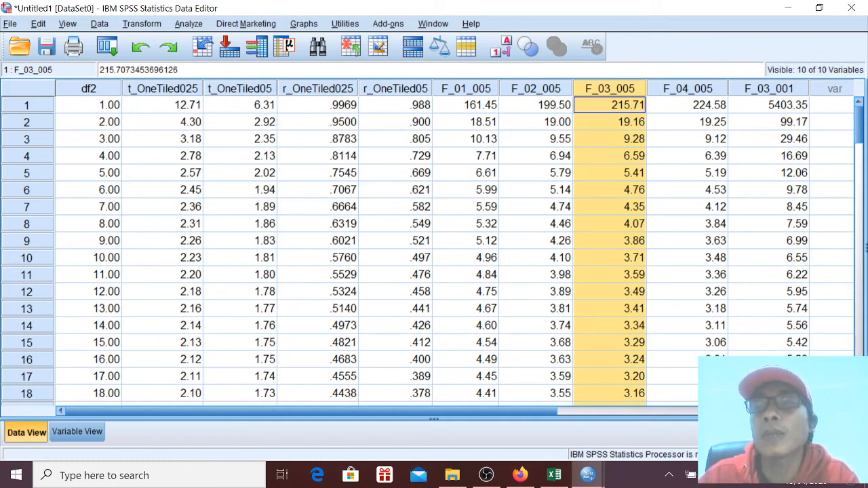
left_click(768, 88)
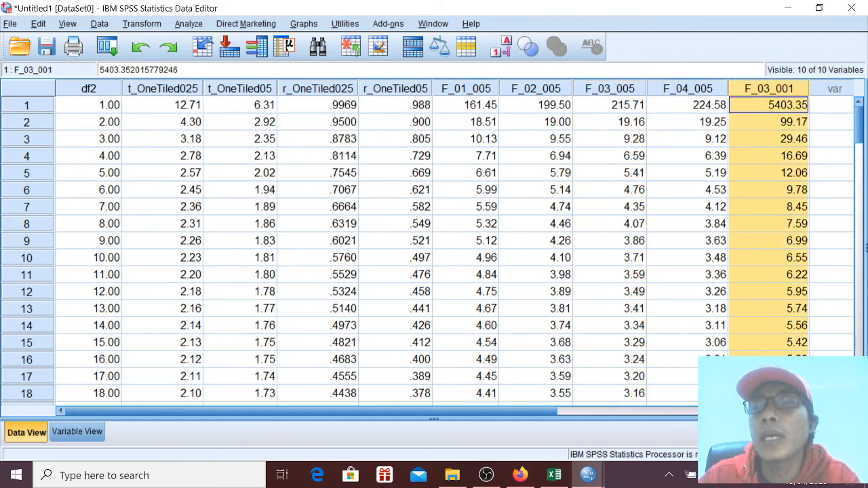